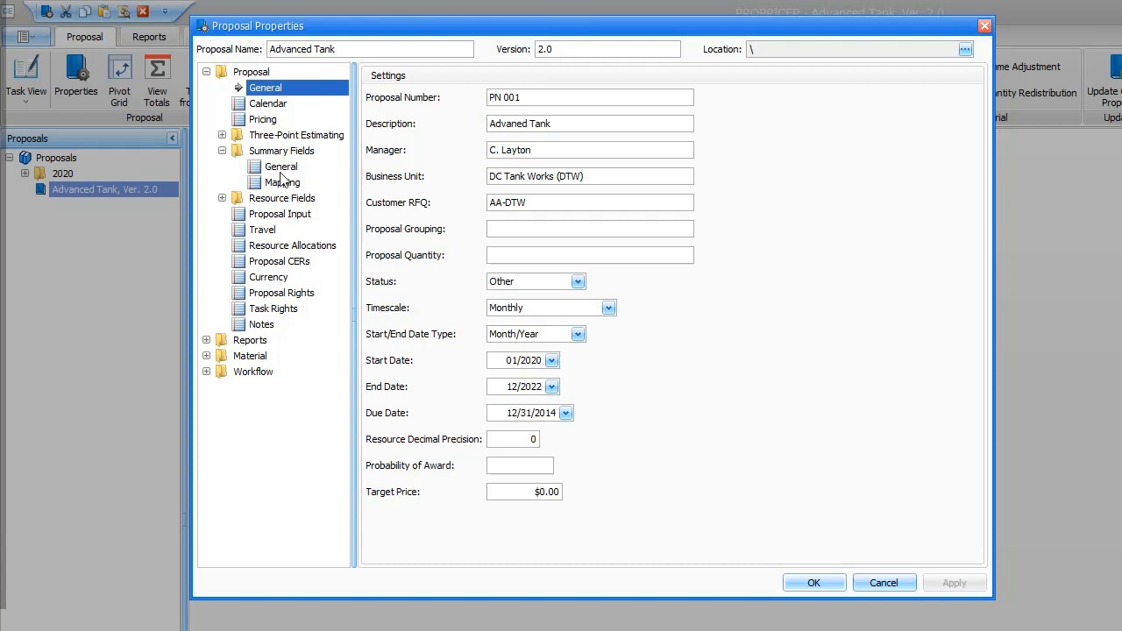
- Set the TASK ID summary field's data type to Auto Number and save the proposal properties
{"action": "left_click", "coordinate": [590, 117]}
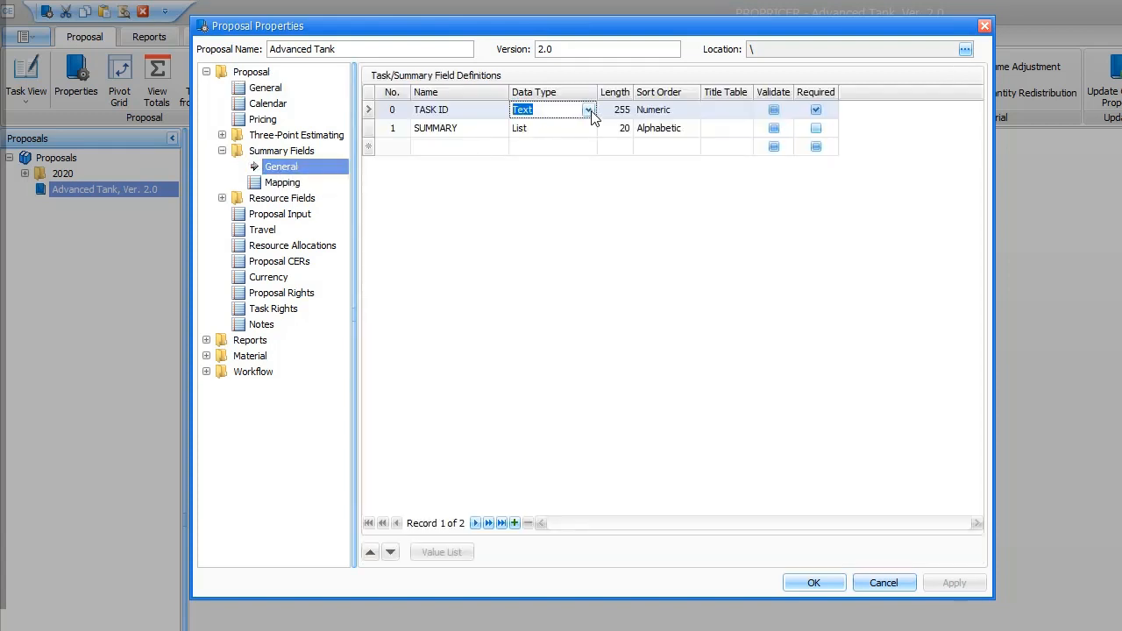
{"action": "left_click", "coordinate": [589, 111]}
{"action": "left_click", "coordinate": [543, 140]}
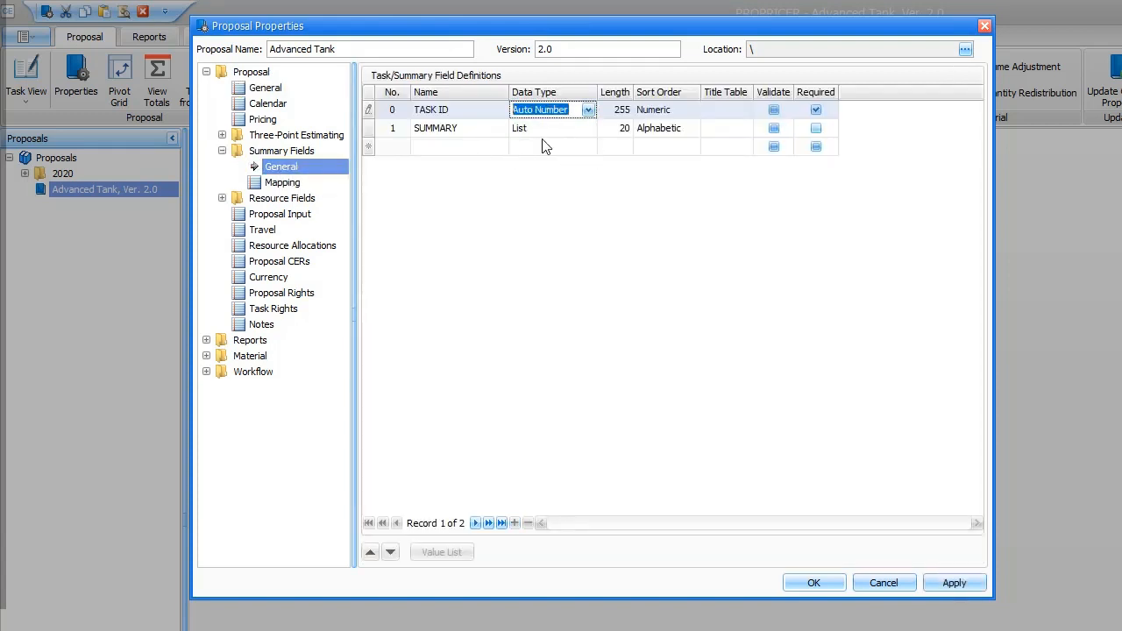
{"action": "left_click", "coordinate": [812, 583]}
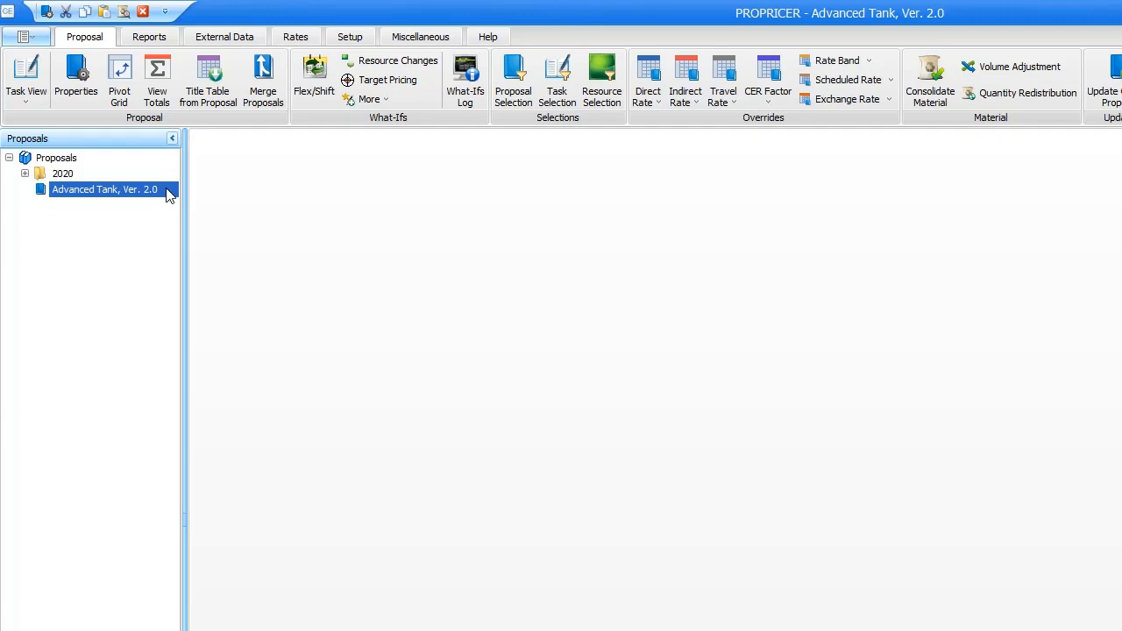
- Open the task view of the Advanced Tank proposal and add a task described as Program Management with summary TOTAL
{"action": "double_click", "coordinate": [105, 189]}
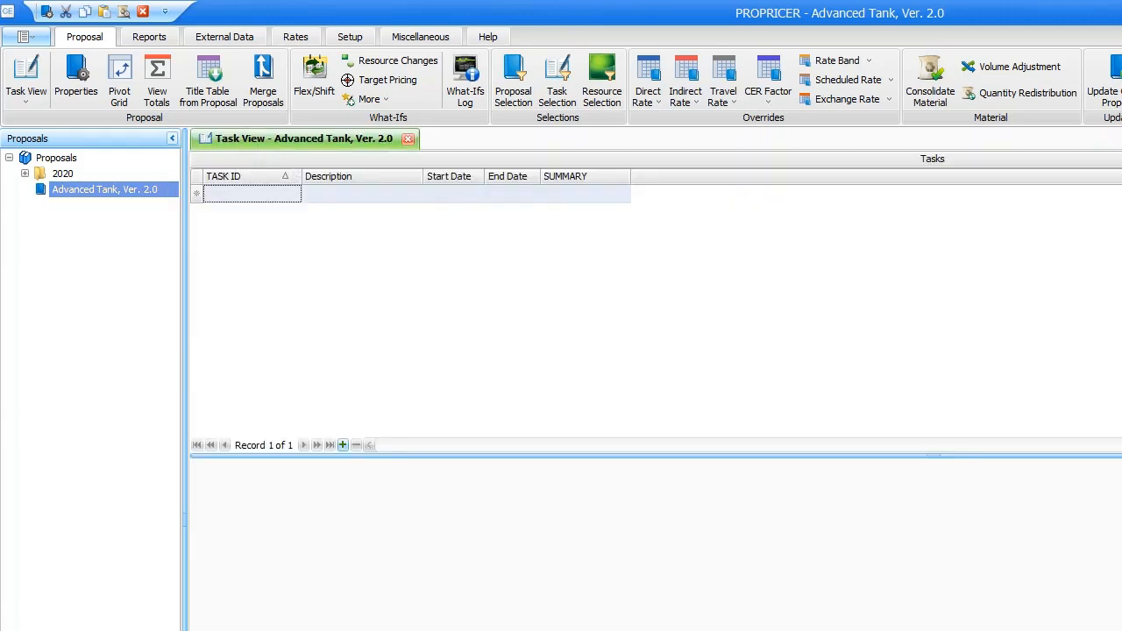
{"action": "key", "text": "alt+Tab"}
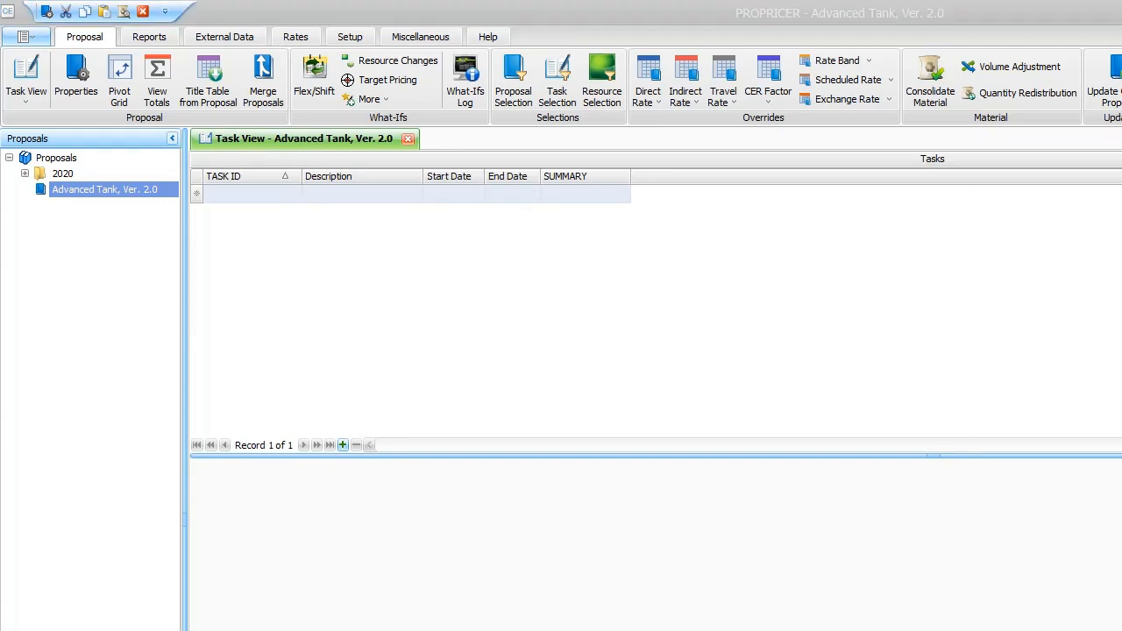
{"action": "left_click", "coordinate": [356, 195]}
{"action": "type", "text": "Program Management"}
{"action": "left_click", "coordinate": [602, 194]}
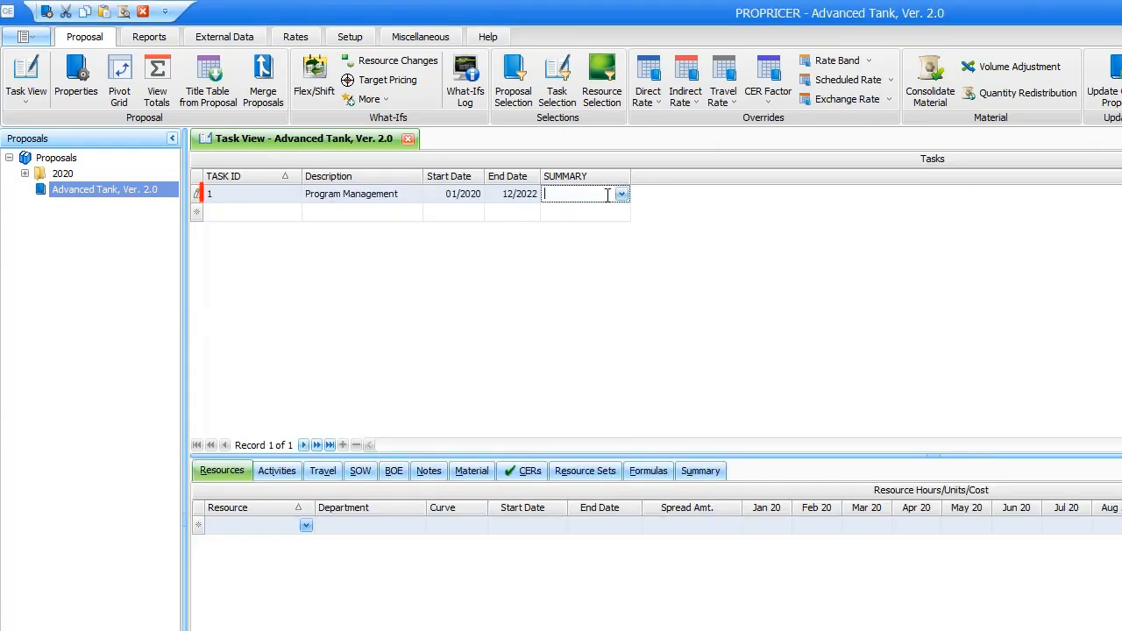
{"action": "type", "text": "TOTAL"}
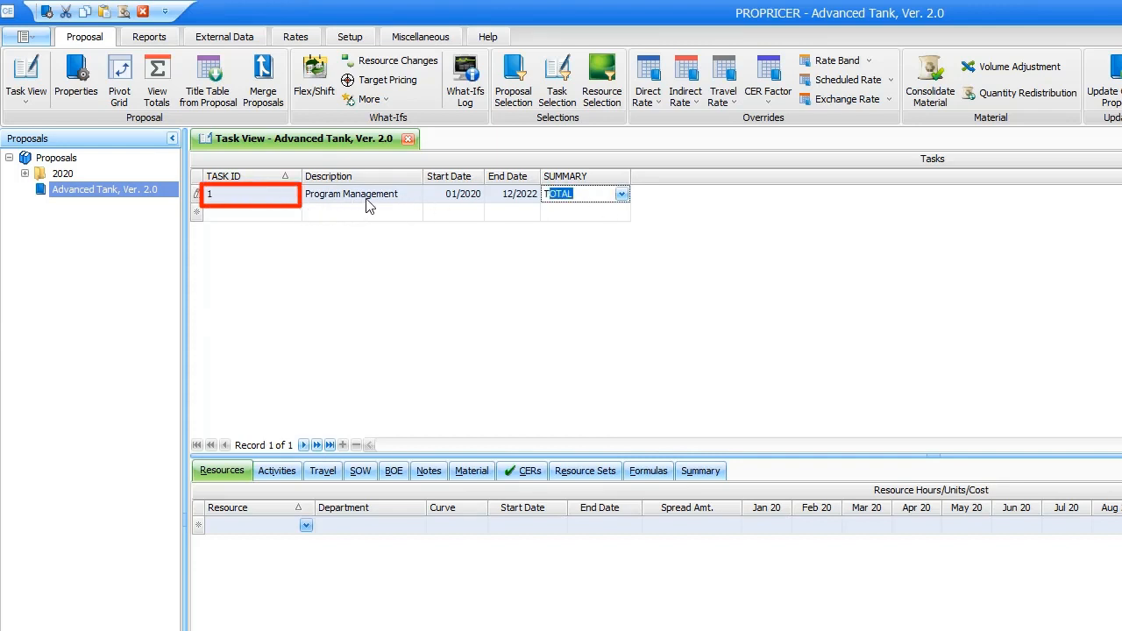
{"action": "key", "text": "Return"}
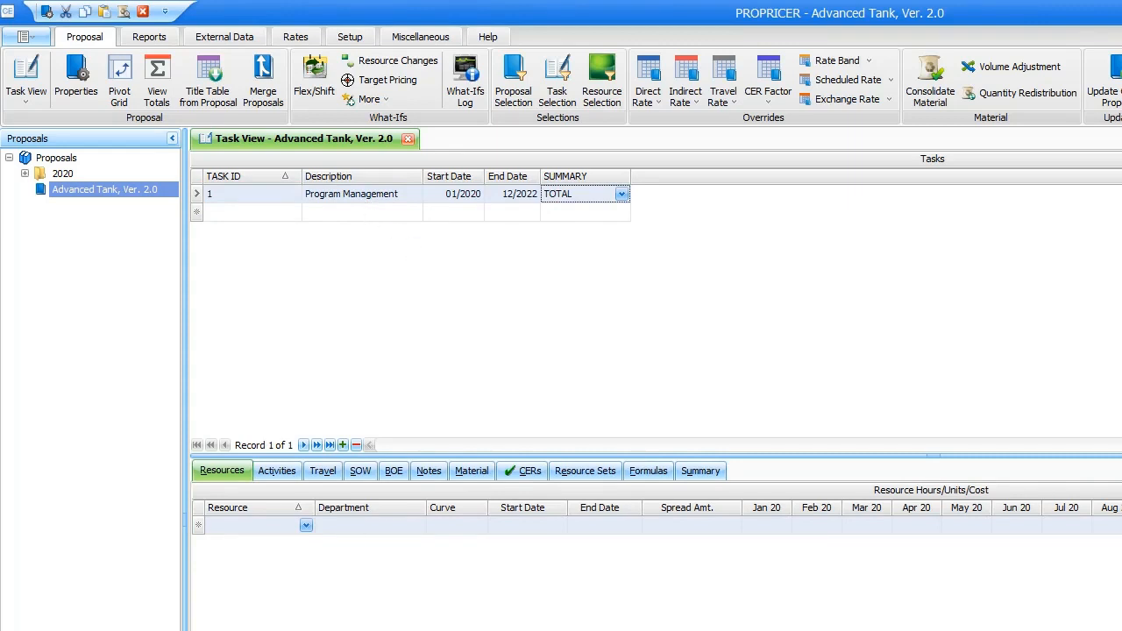
- Add a second task described as Financial Mangement with summary TOTAL
{"action": "key", "text": "alt+Tab"}
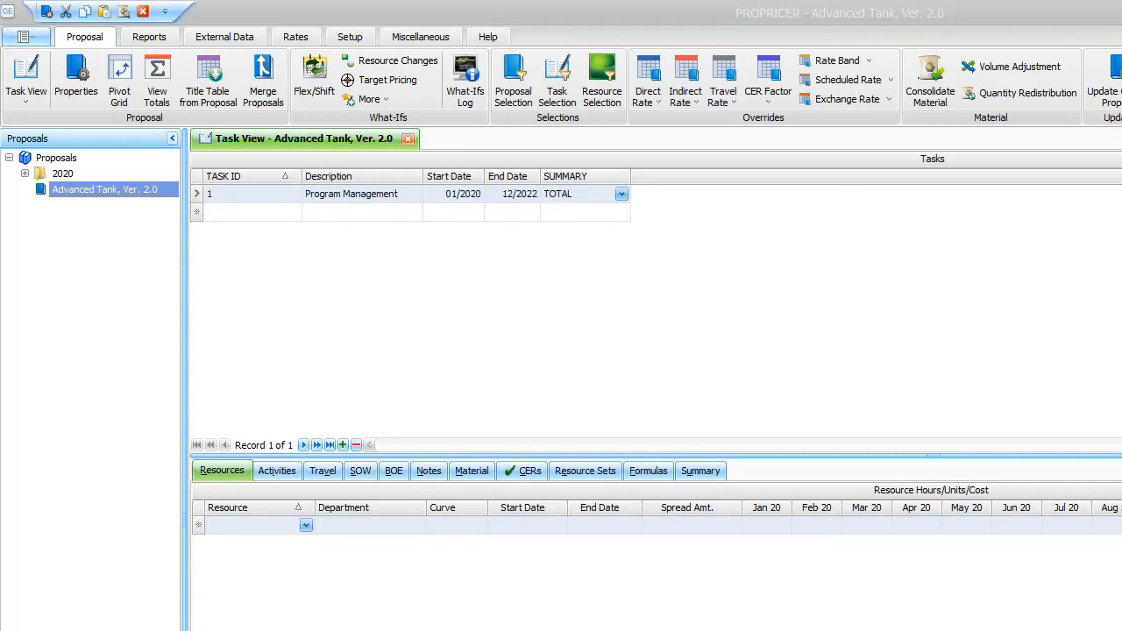
{"action": "left_click", "coordinate": [355, 212]}
{"action": "type", "text": "Financial Mangement"}
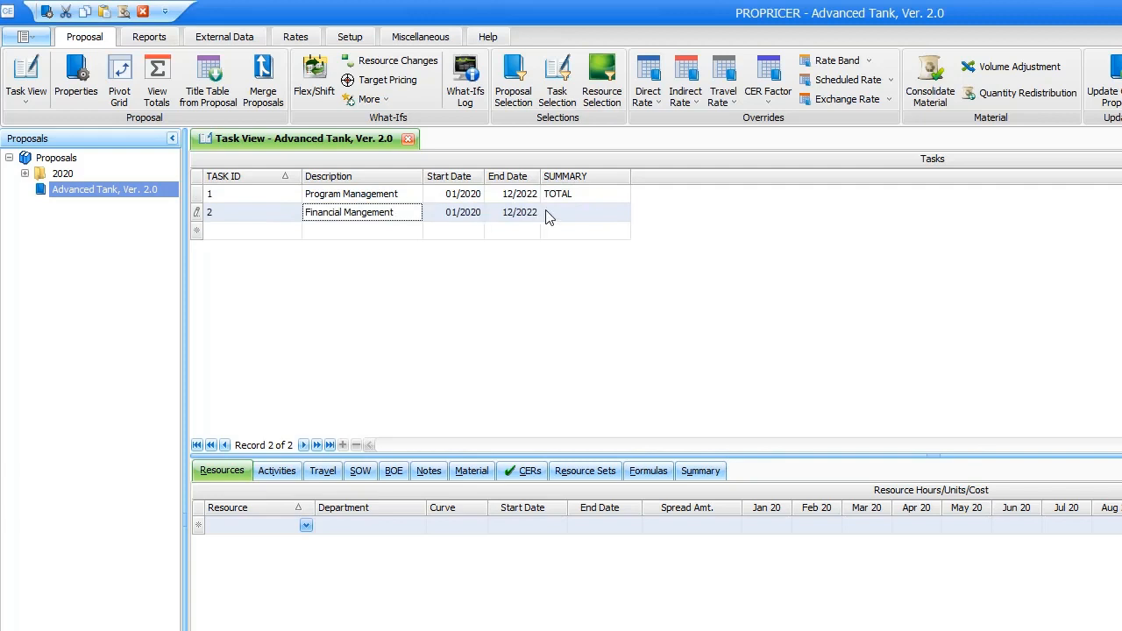
{"action": "left_click", "coordinate": [619, 215]}
{"action": "type", "text": "TOTAL"}
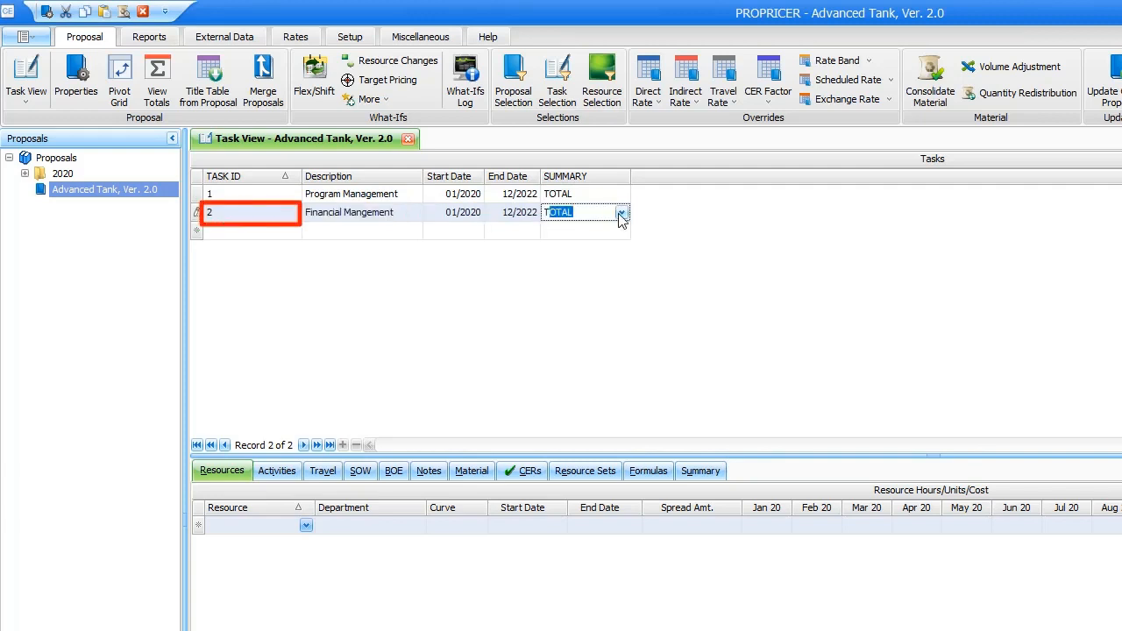
- Add a third task described as Planning & Scheduling with summary TOTAL
{"action": "left_click", "coordinate": [383, 230]}
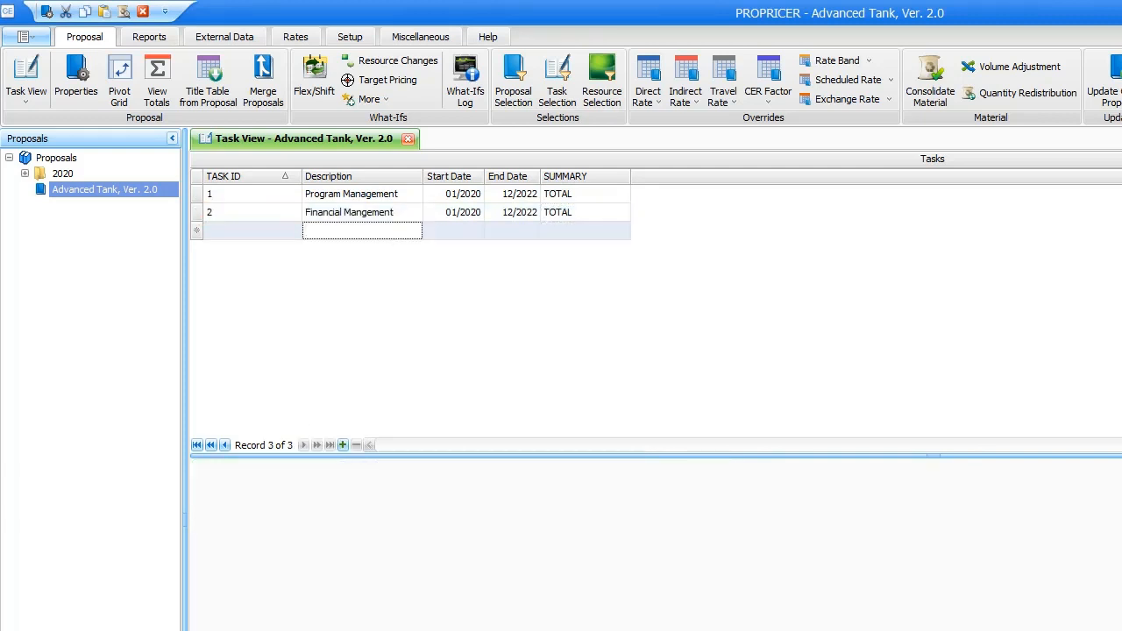
{"action": "key", "text": "alt+Tab"}
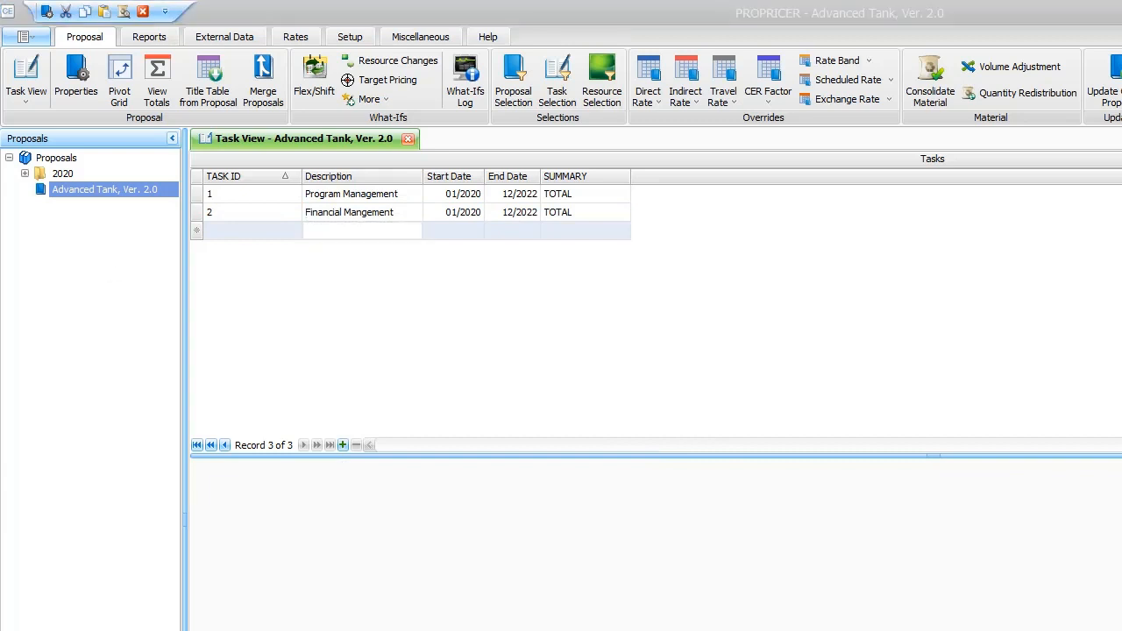
{"action": "left_click", "coordinate": [358, 233]}
{"action": "type", "text": "Planning & Scheduling"}
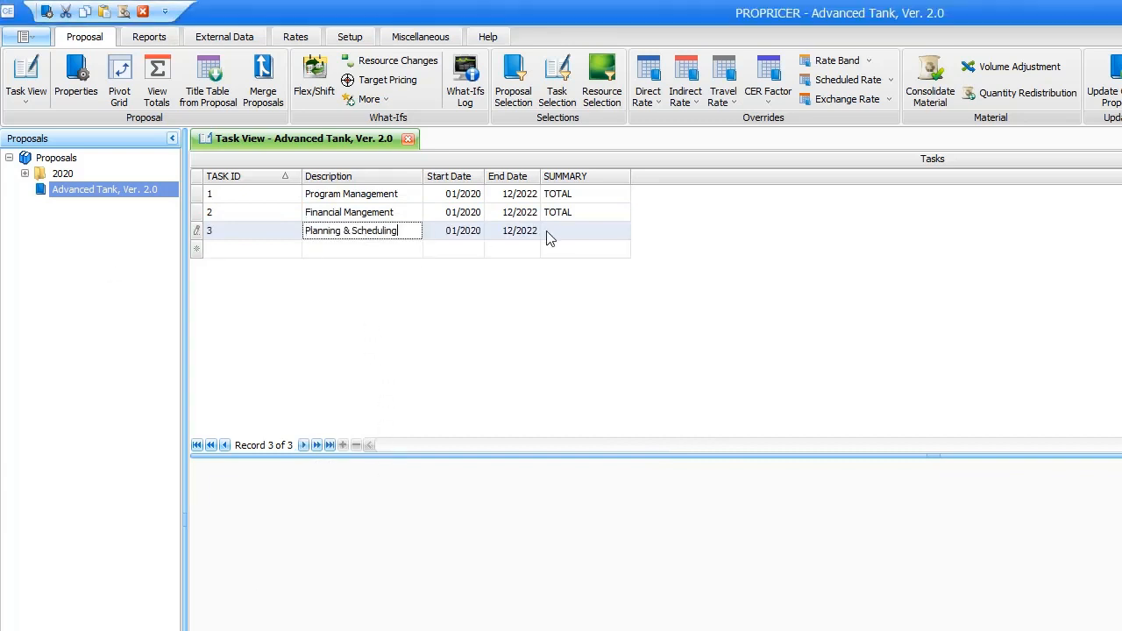
{"action": "left_click", "coordinate": [561, 237]}
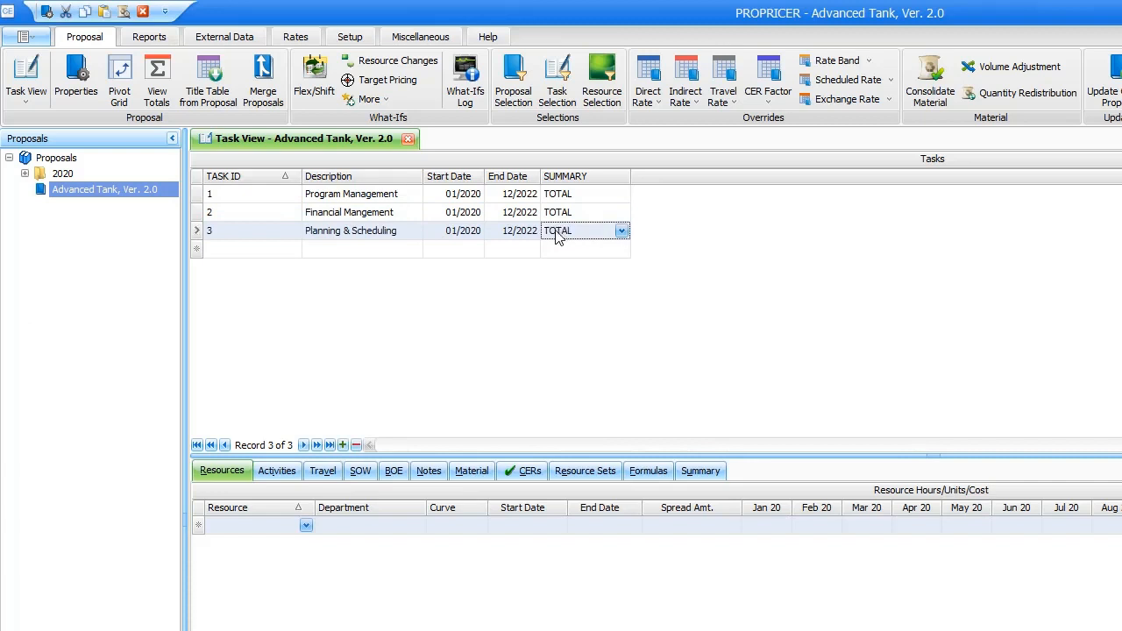
- Delete the Financial Mangement task from the task list
{"action": "left_click", "coordinate": [196, 216]}
{"action": "right_click", "coordinate": [194, 220]}
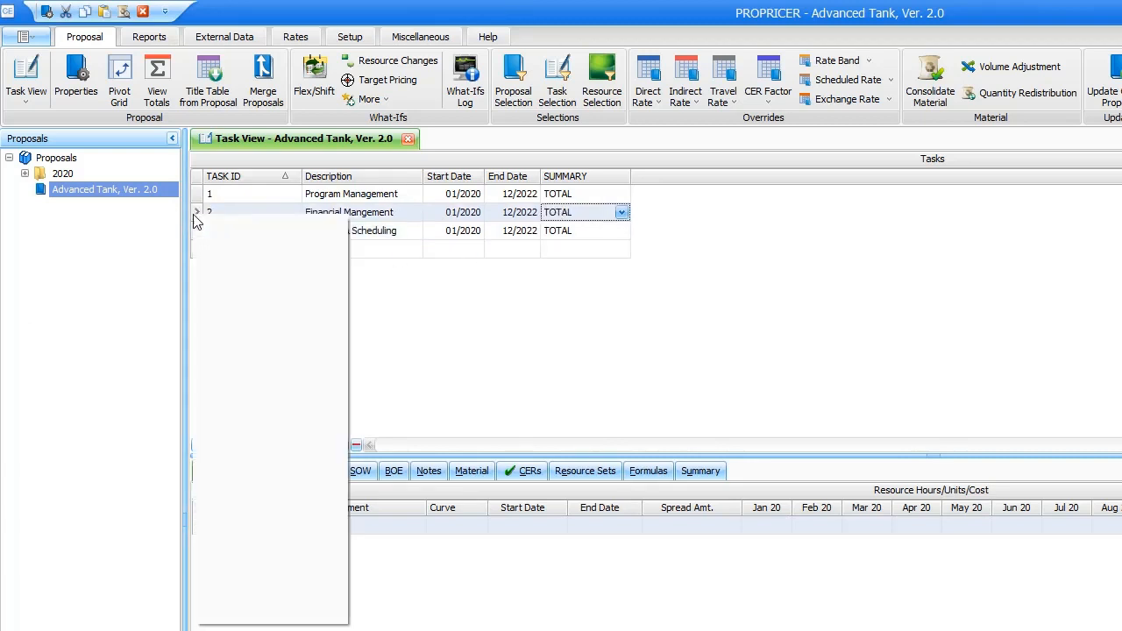
{"action": "left_click", "coordinate": [261, 271]}
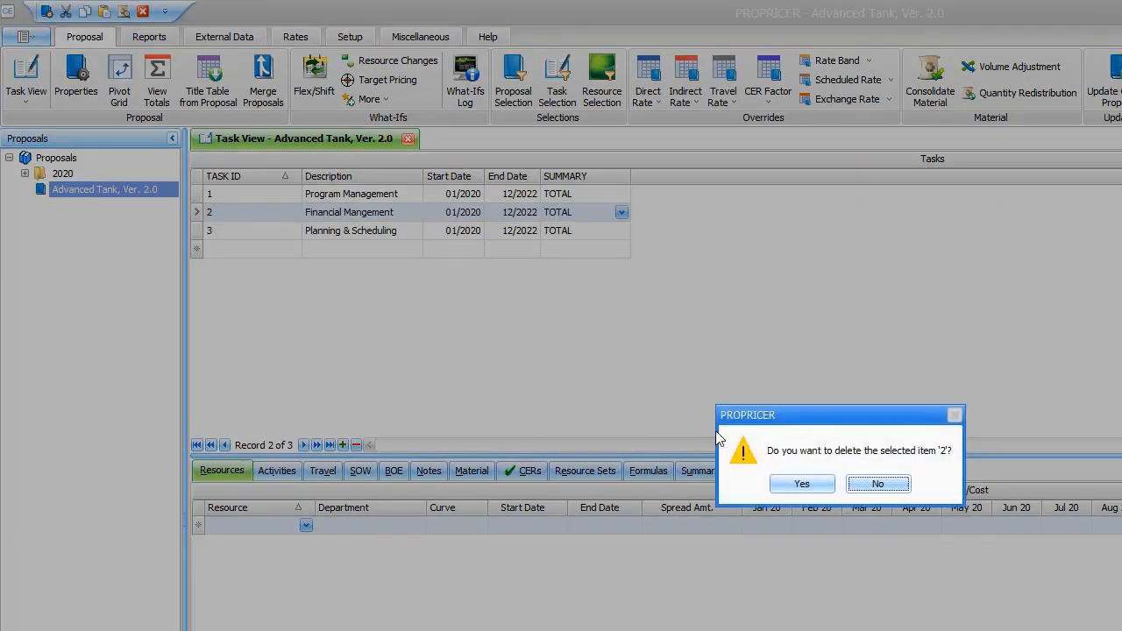
{"action": "left_click", "coordinate": [829, 484]}
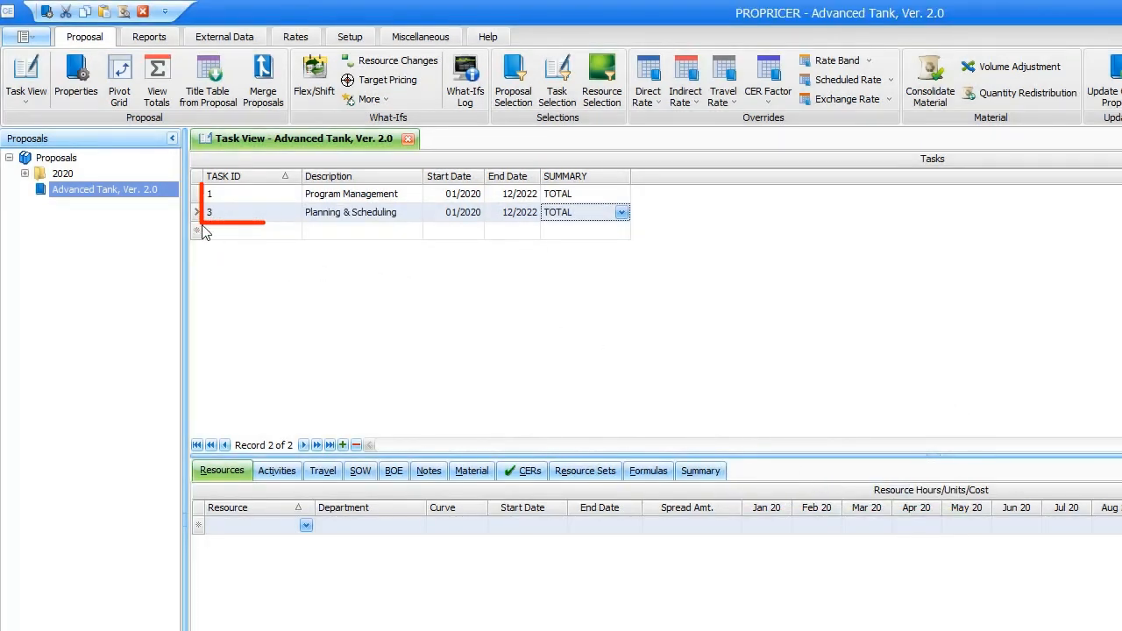
- Select the Program Management task and enlarge the area that lists its resources
{"action": "left_click", "coordinate": [196, 200]}
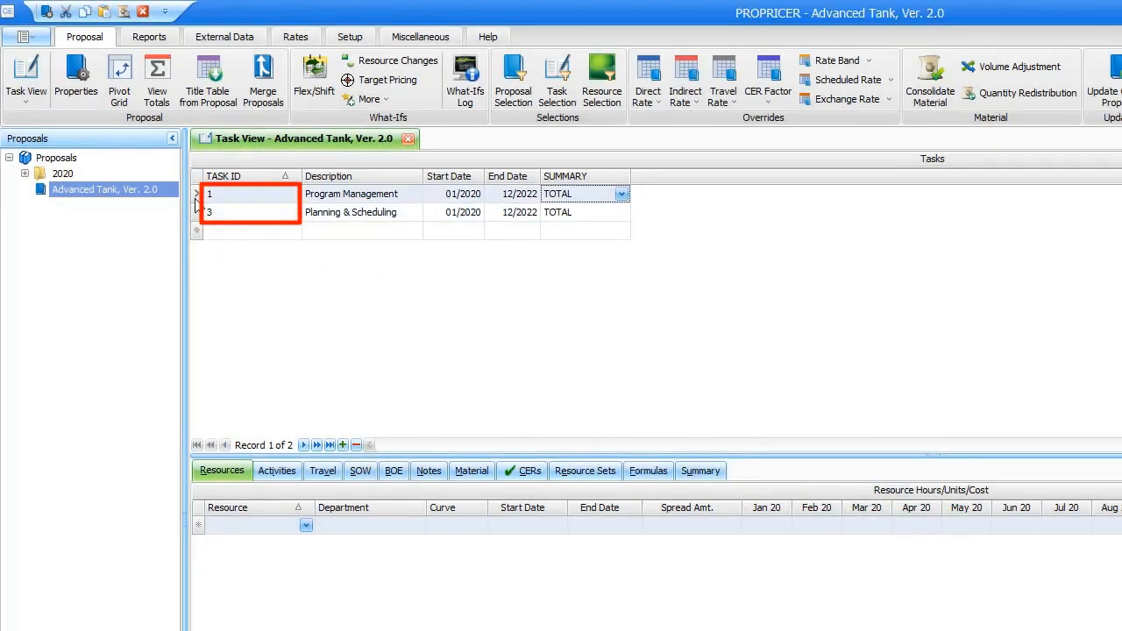
{"action": "left_click_drag", "start_coordinate": [430, 453], "coordinate": [415, 330]}
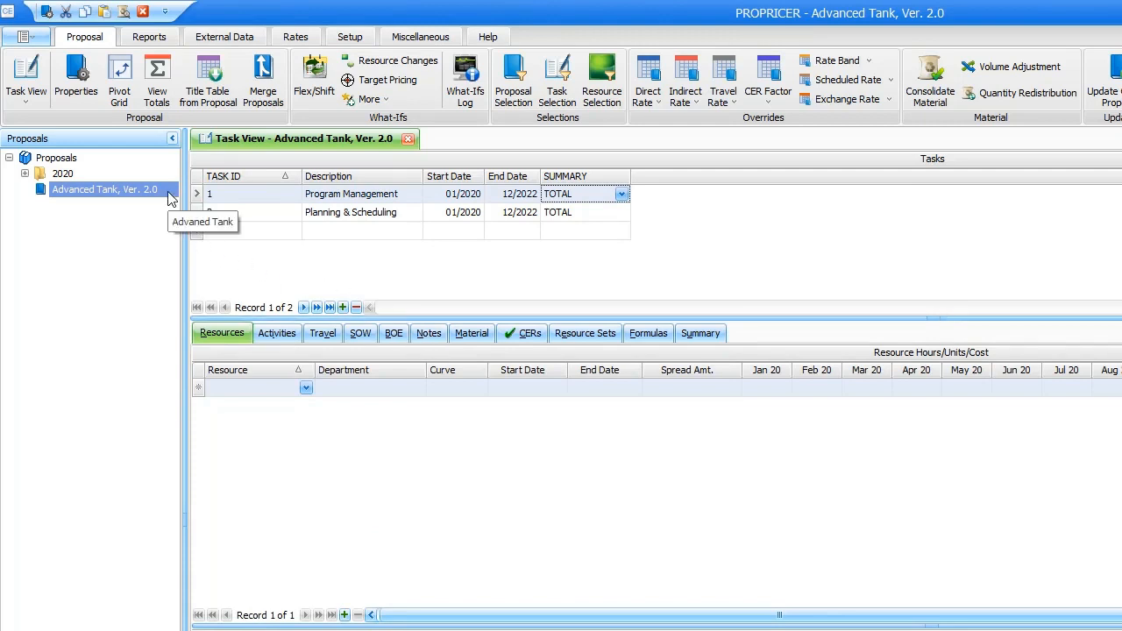
- Set the Resource ID Type to Auto Number in the proposal's input properties and save them
{"action": "left_click", "coordinate": [76, 79]}
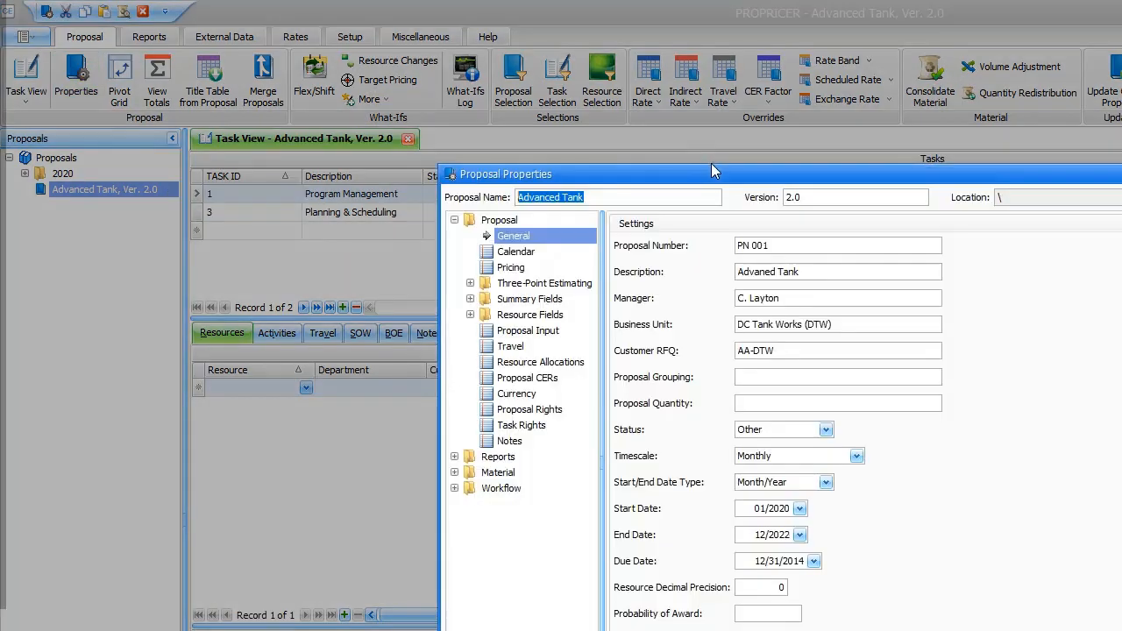
{"action": "left_click_drag", "start_coordinate": [631, 108], "coordinate": [485, 37]}
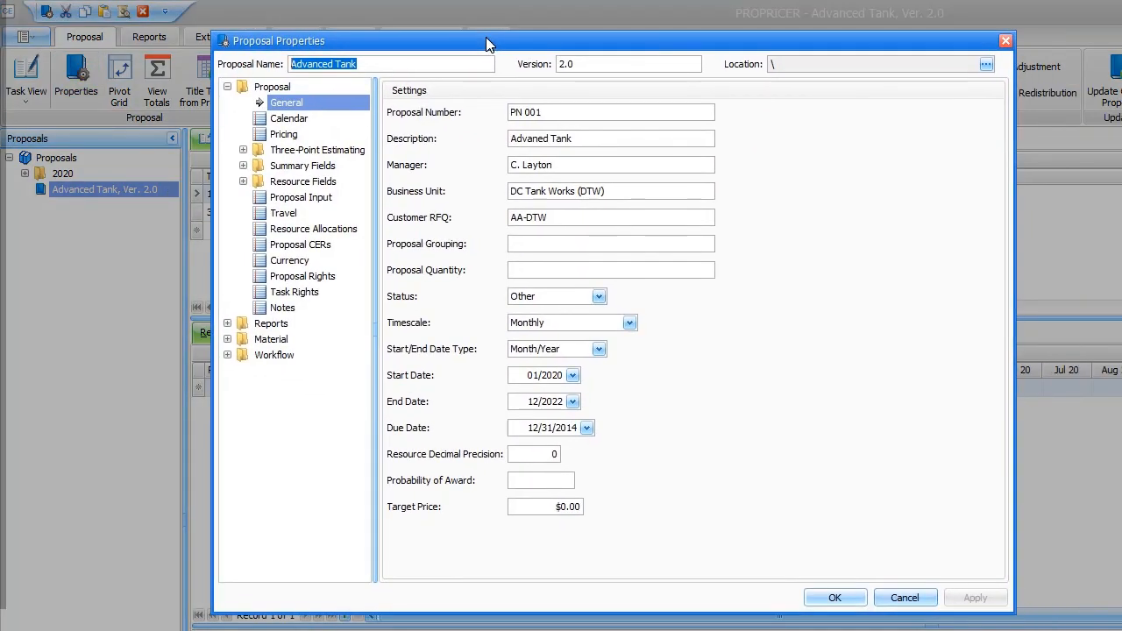
{"action": "left_click", "coordinate": [334, 198]}
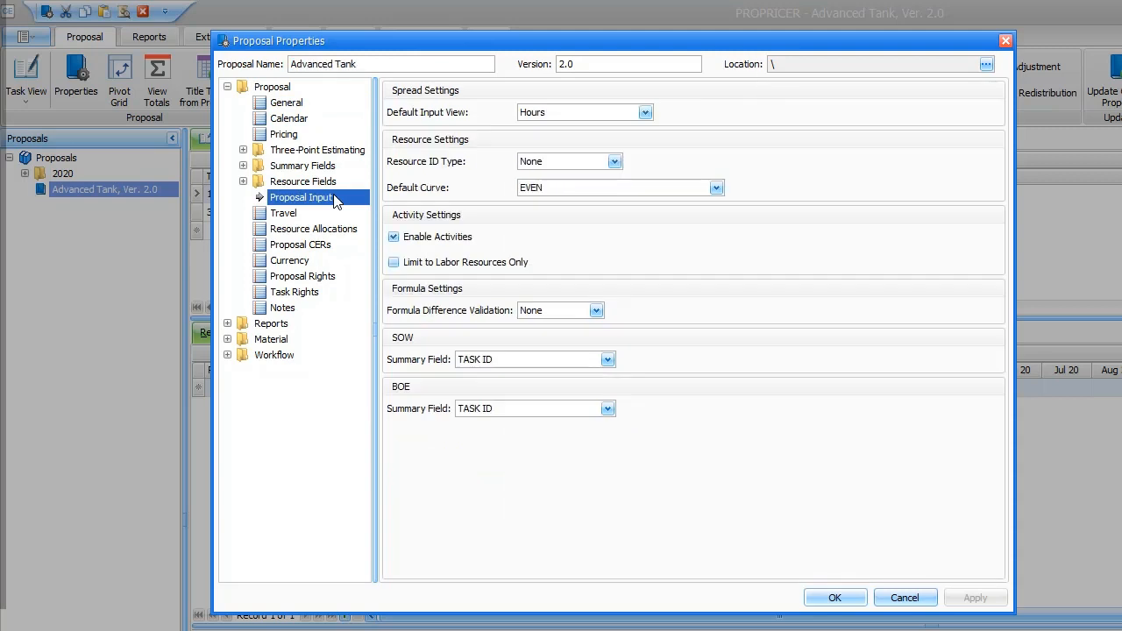
{"action": "left_click", "coordinate": [616, 162]}
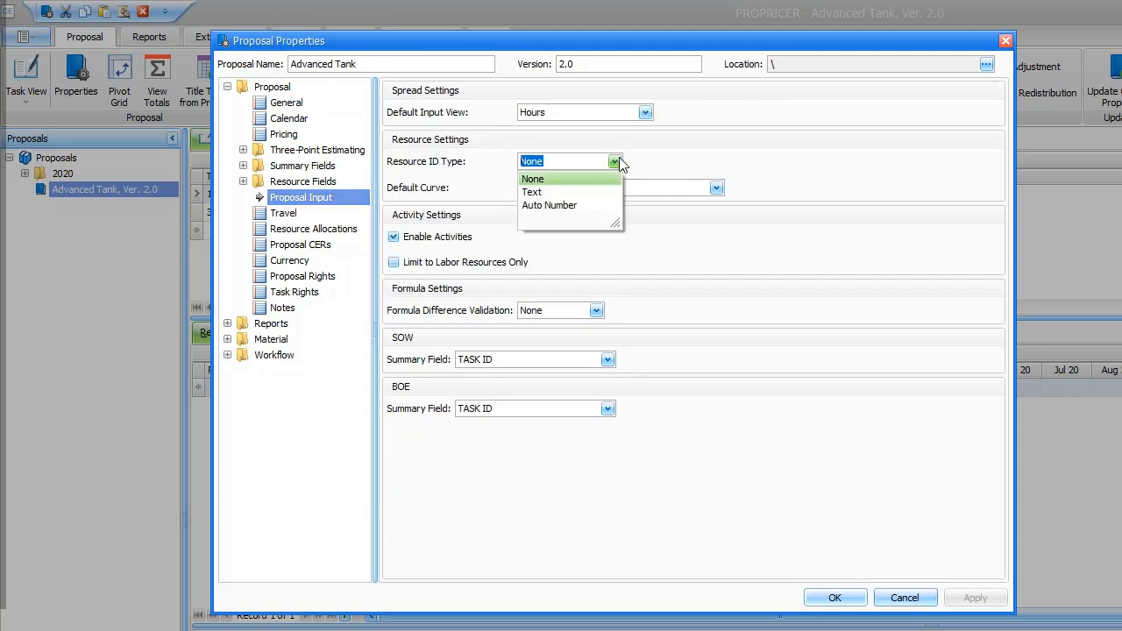
{"action": "left_click", "coordinate": [579, 204]}
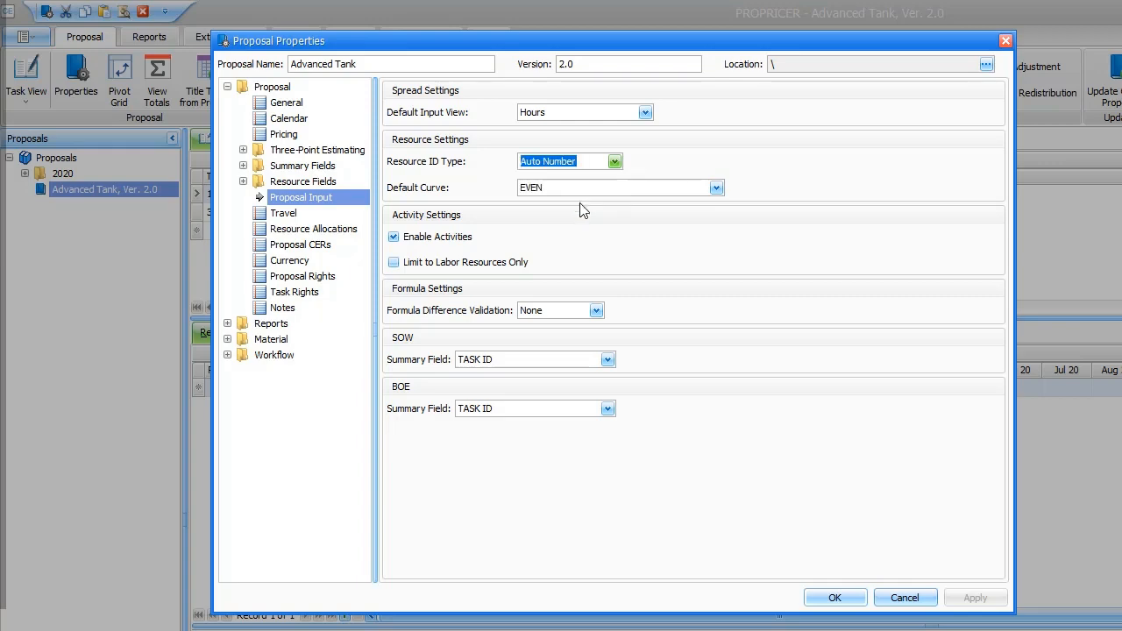
{"action": "left_click", "coordinate": [836, 598]}
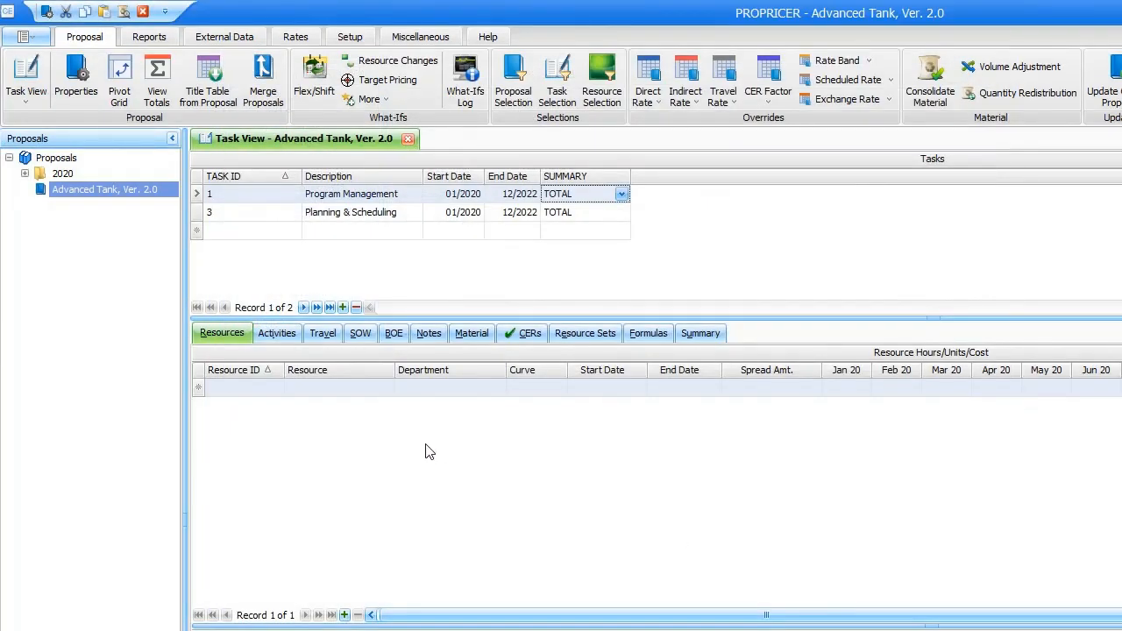
- Add a Senior Engineer resource to the Program Management task with a spread amount of 16,000
{"action": "left_click", "coordinate": [359, 390]}
{"action": "type", "text": "Senior Engineer"}
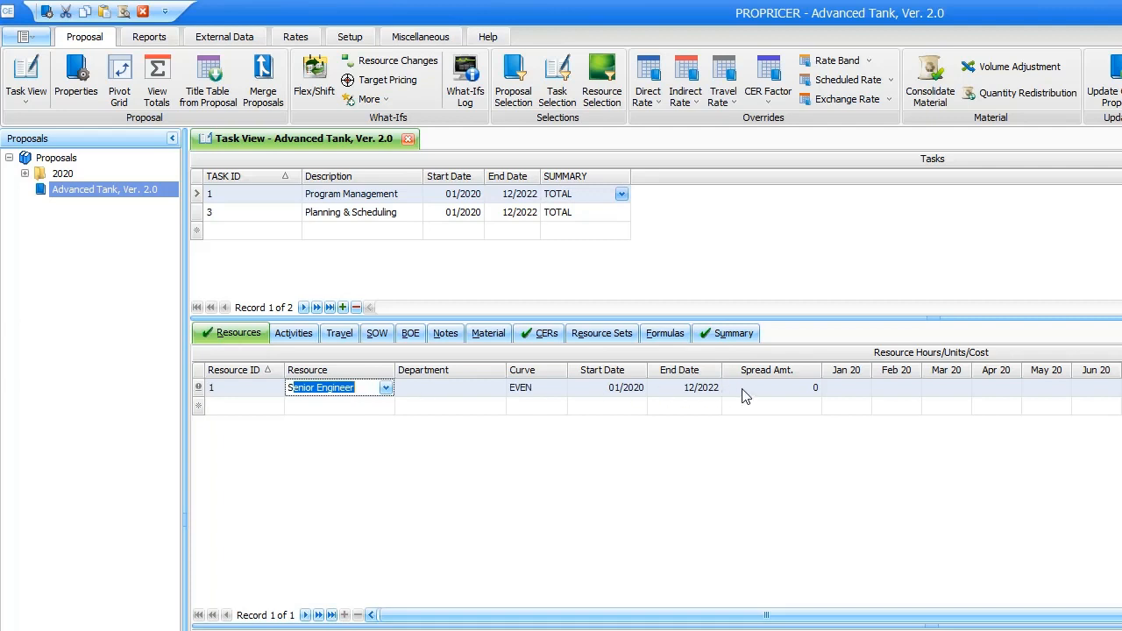
{"action": "left_click", "coordinate": [760, 393]}
{"action": "type", "text": "16000"}
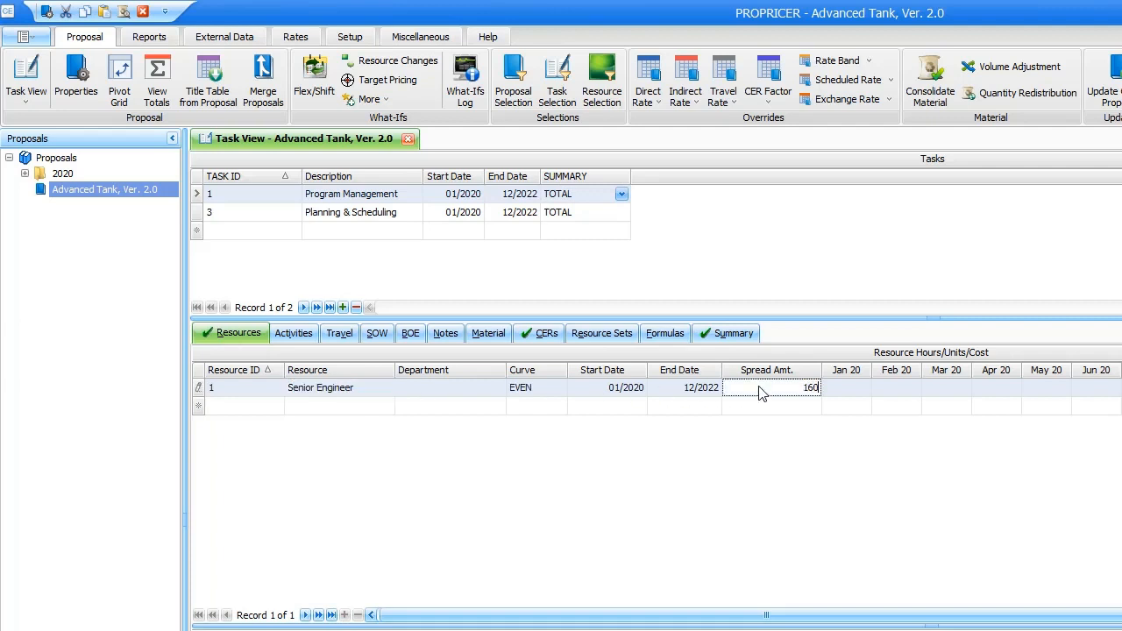
{"action": "key", "text": "Return"}
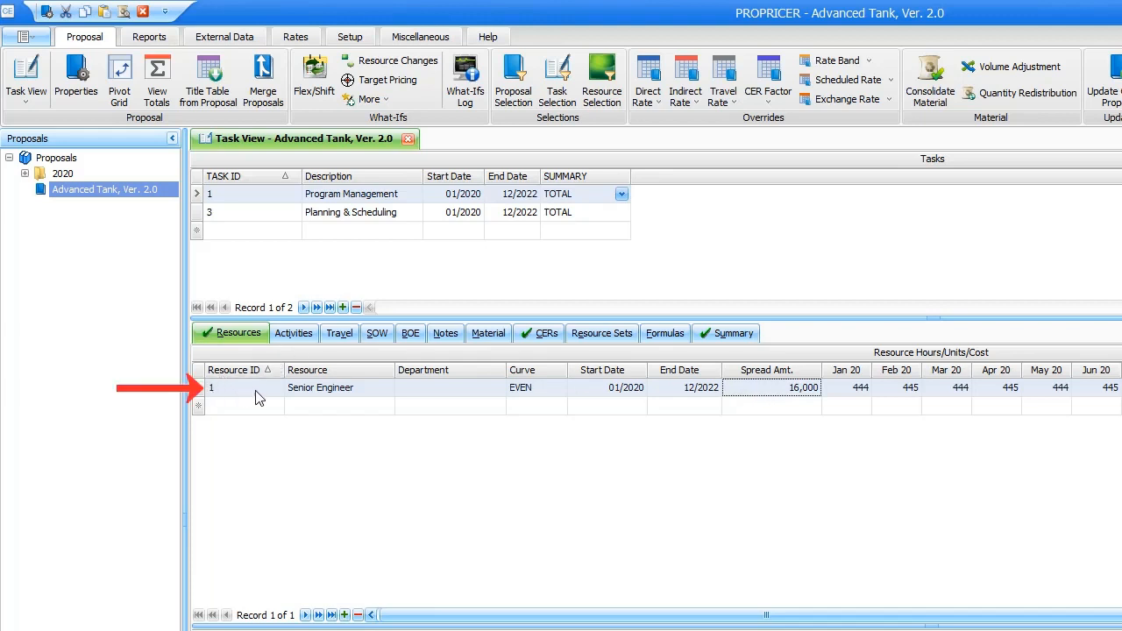
- Add a second Senior Engineer resource with 600 hours each in Jan 20, Feb 20 and Mar 20
{"action": "left_click", "coordinate": [369, 409]}
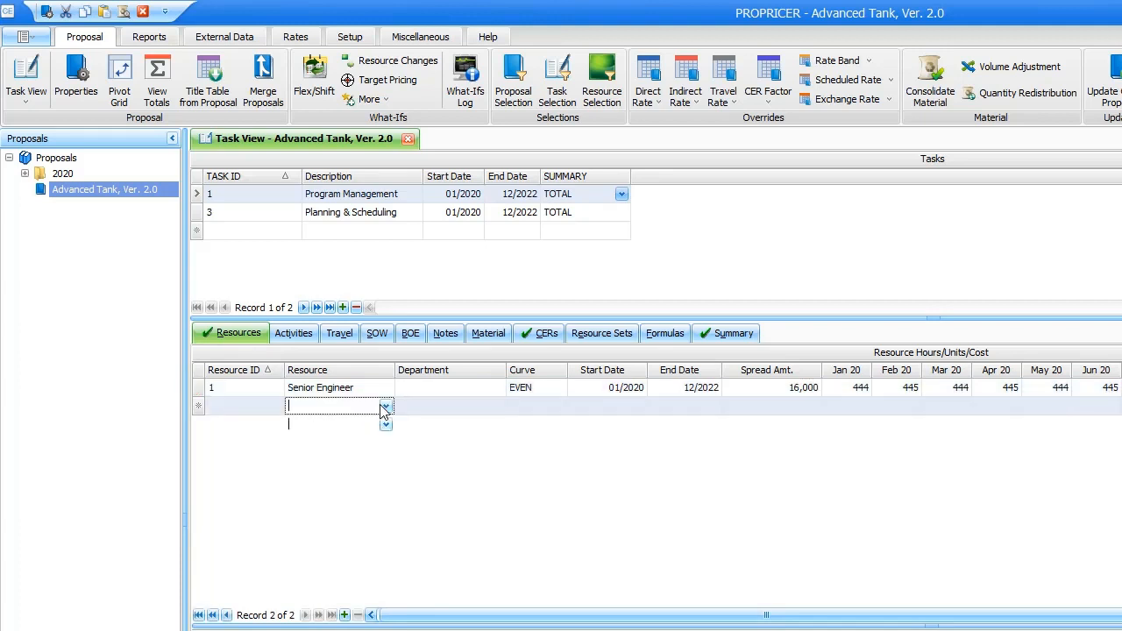
{"action": "type", "text": "Senior Engineer"}
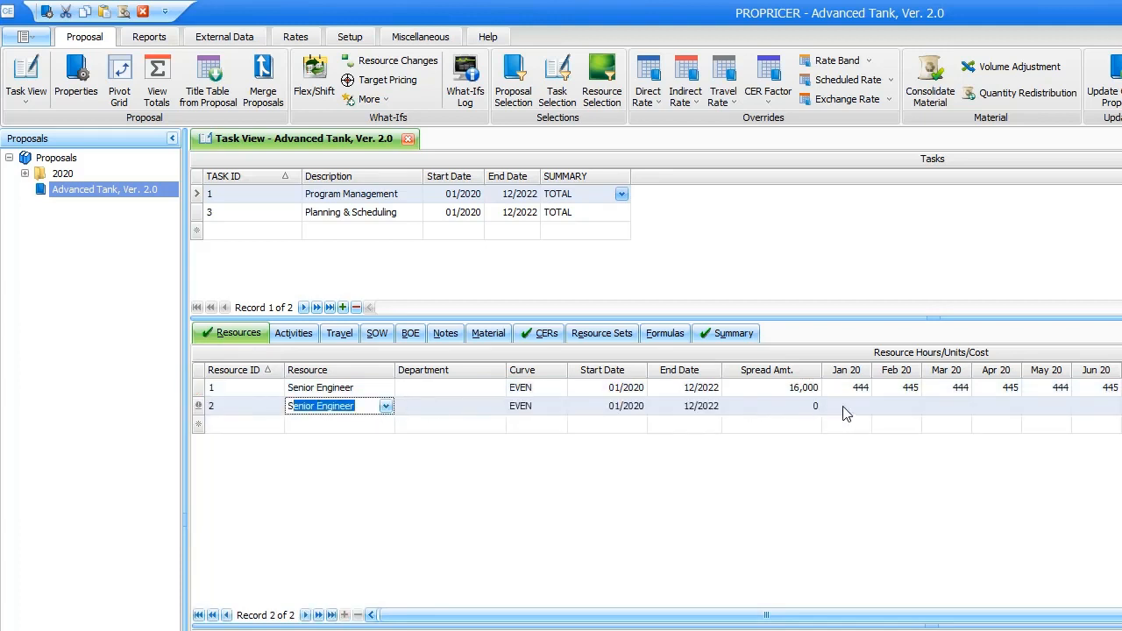
{"action": "left_click", "coordinate": [844, 408]}
{"action": "type", "text": "600"}
{"action": "key", "text": "Return"}
{"action": "key", "text": "Tab"}
{"action": "type", "text": "600"}
{"action": "key", "text": "Tab"}
{"action": "type", "text": "600"}
{"action": "key", "text": "Return"}
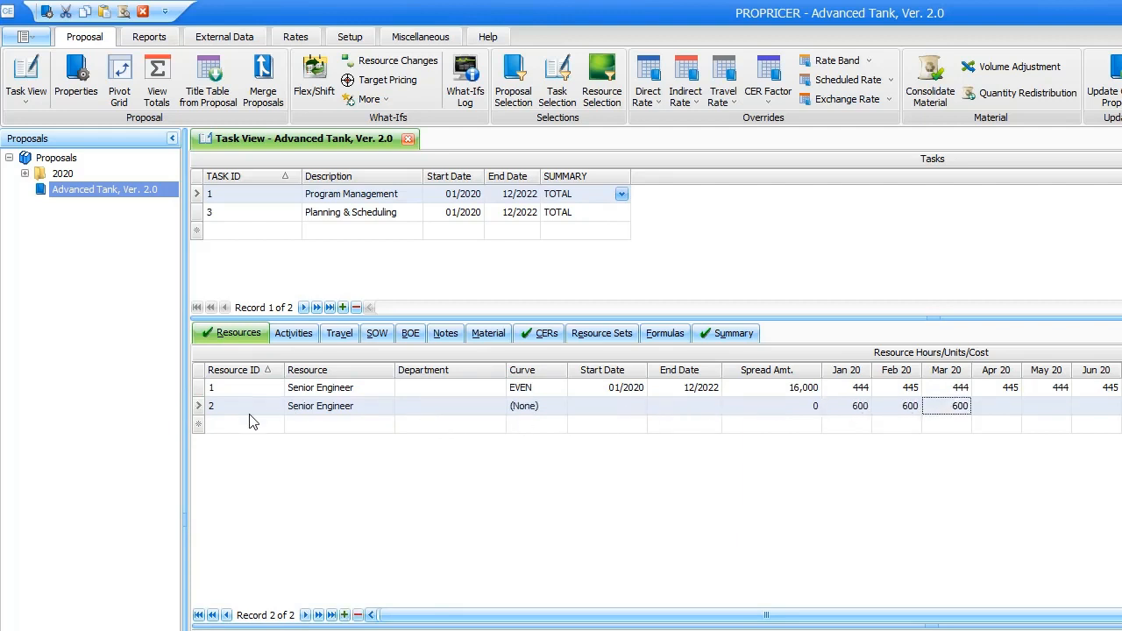
- Add a third Senior Engineer resource to the Program Management task with 700 hours in Jan 20
{"action": "left_click", "coordinate": [385, 429]}
{"action": "left_click", "coordinate": [387, 426]}
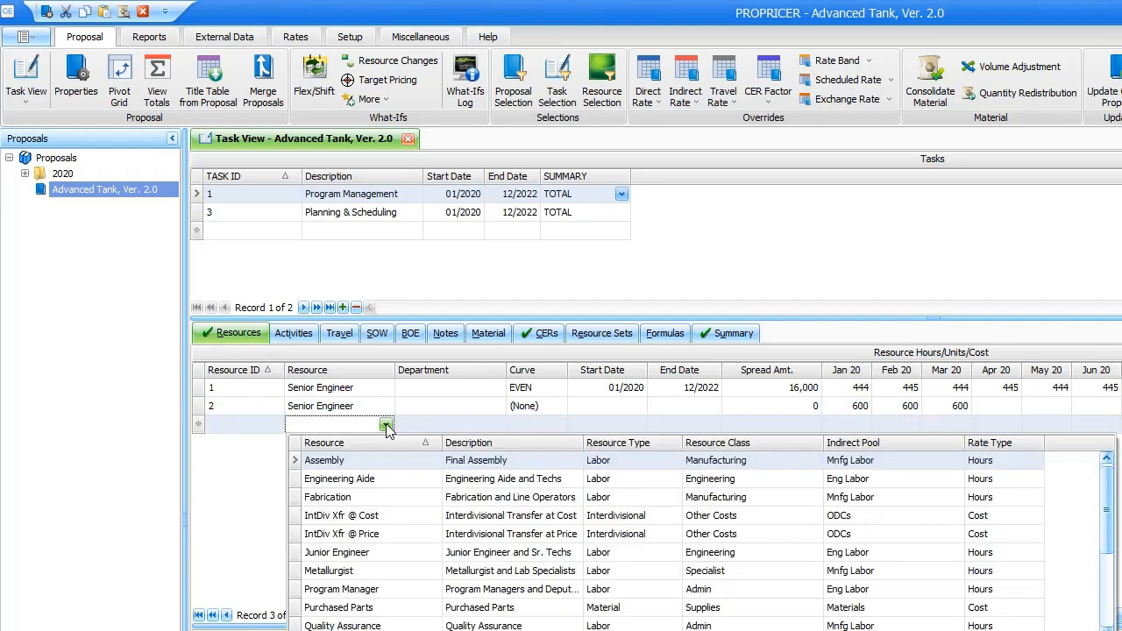
{"action": "scroll", "coordinate": [373, 538], "scroll_direction": "down", "scroll_amount": 3}
{"action": "left_click", "coordinate": [368, 550]}
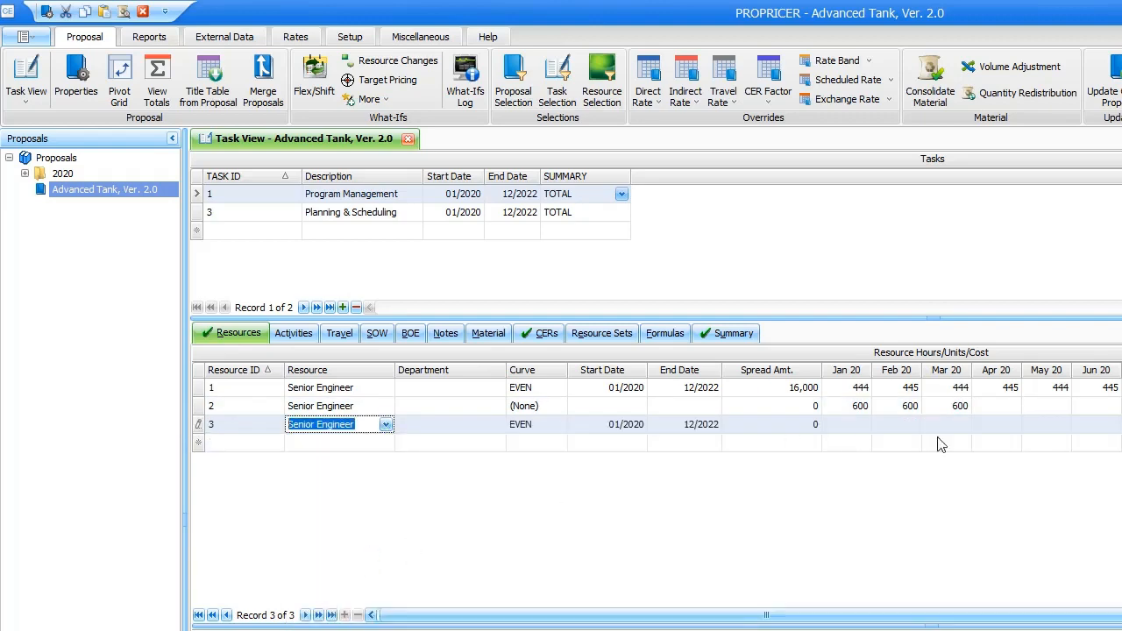
{"action": "left_click", "coordinate": [841, 429]}
{"action": "type", "text": "700"}
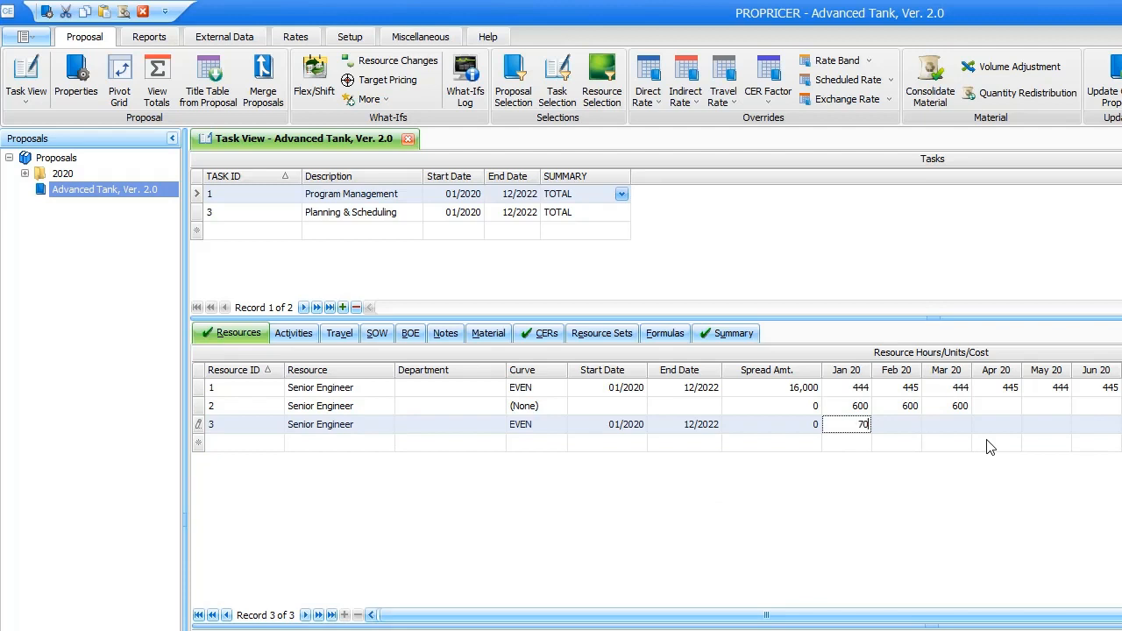
{"action": "key", "text": "Return"}
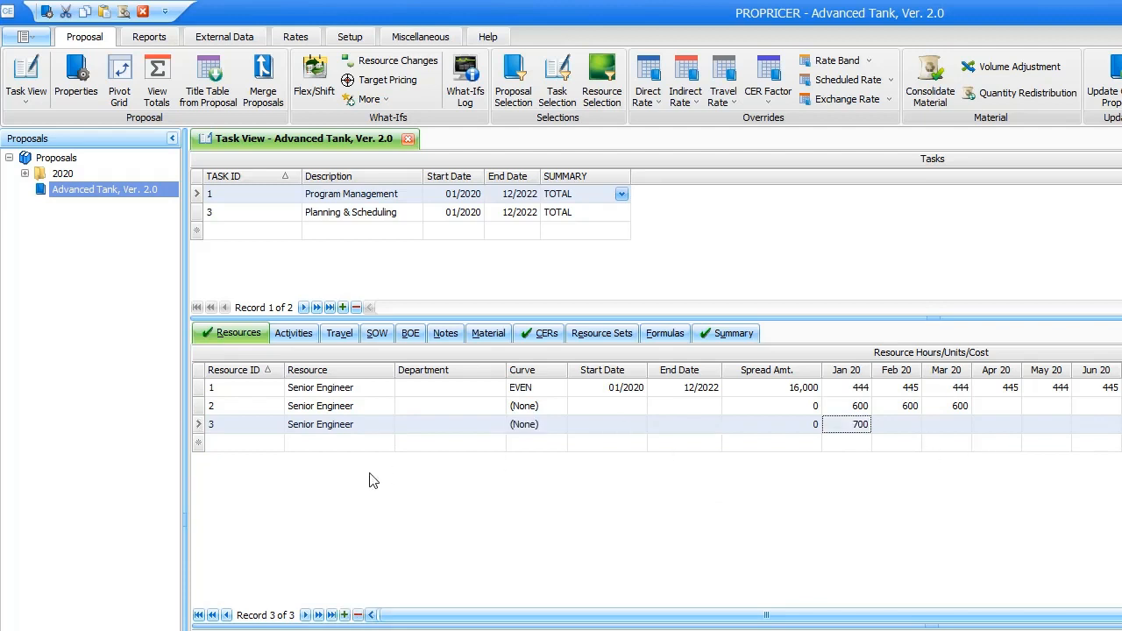
- Add two Program Manager and two Technical Writer resources to the Planning & Scheduling task, and close the task view
{"action": "left_click", "coordinate": [197, 214]}
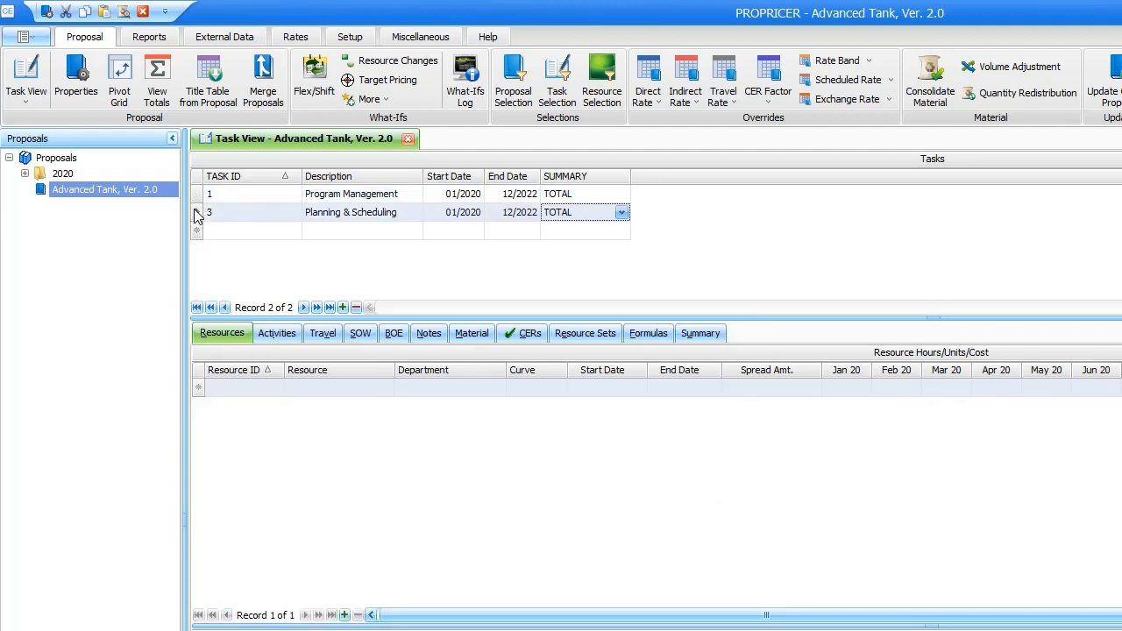
{"action": "left_click", "coordinate": [343, 388]}
{"action": "left_click", "coordinate": [385, 388]}
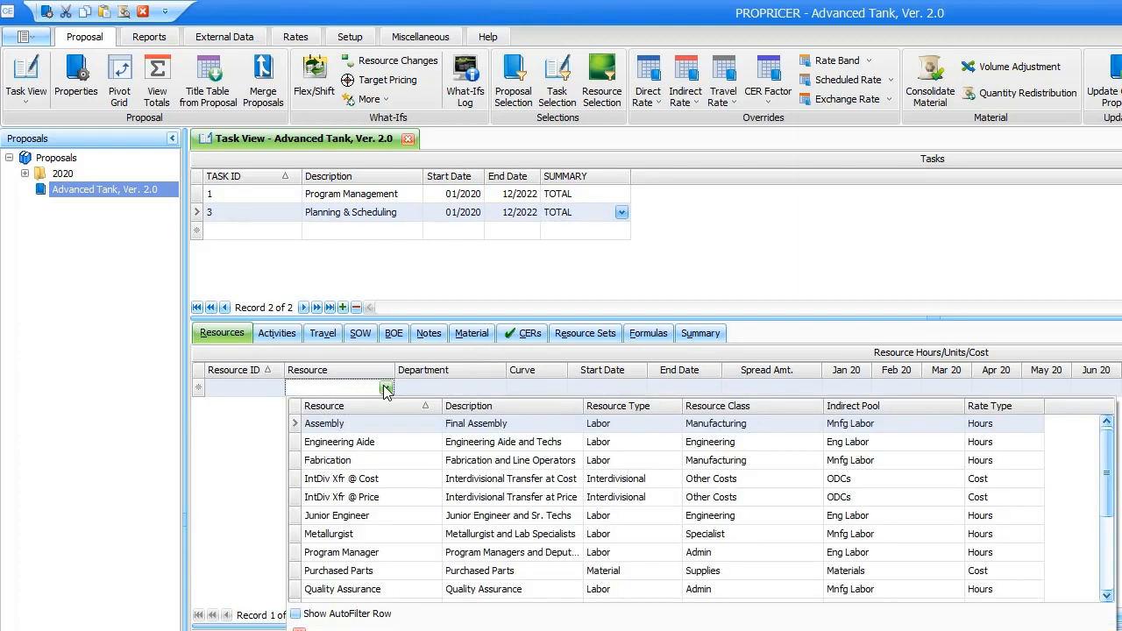
{"action": "left_click", "coordinate": [346, 561]}
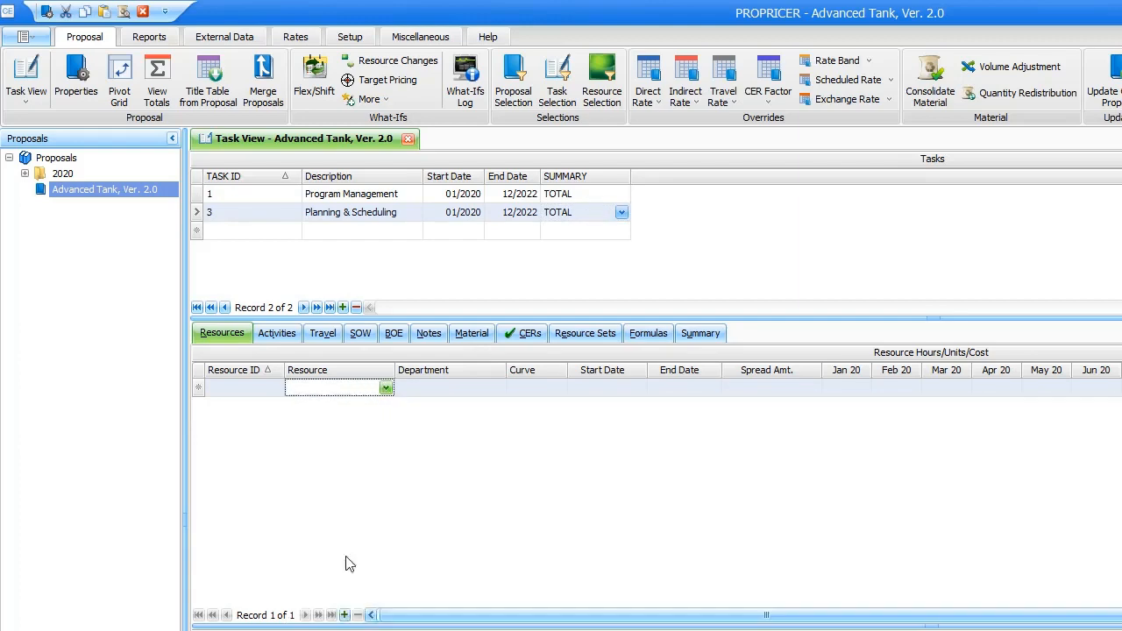
{"action": "left_click", "coordinate": [379, 408]}
{"action": "left_click", "coordinate": [385, 407]}
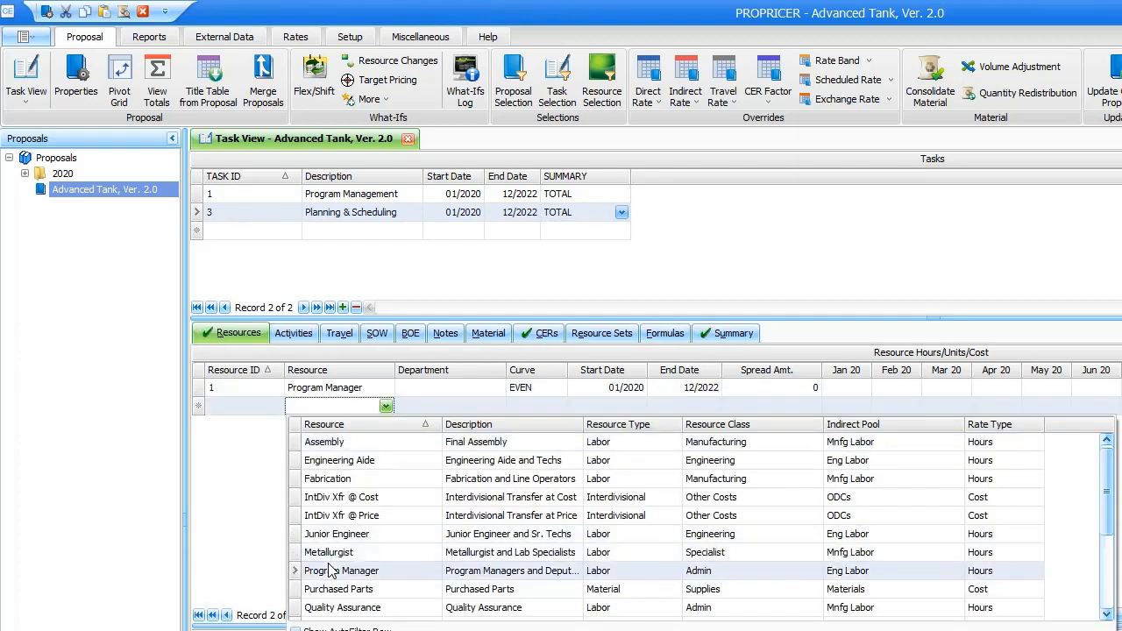
{"action": "left_click", "coordinate": [368, 566]}
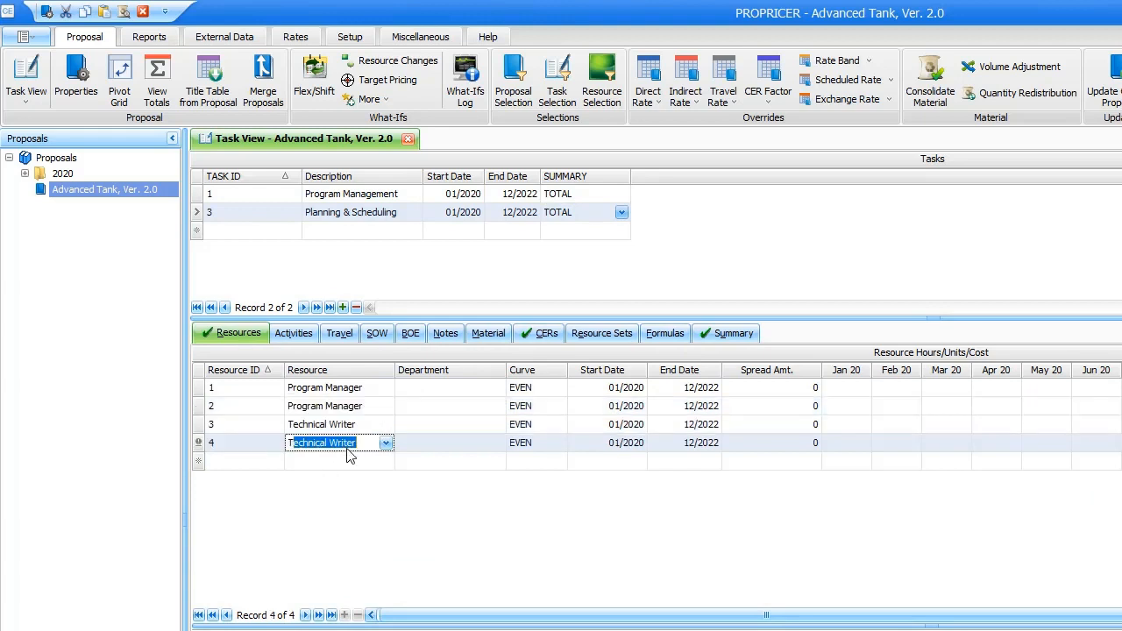
{"action": "key", "text": "Tab"}
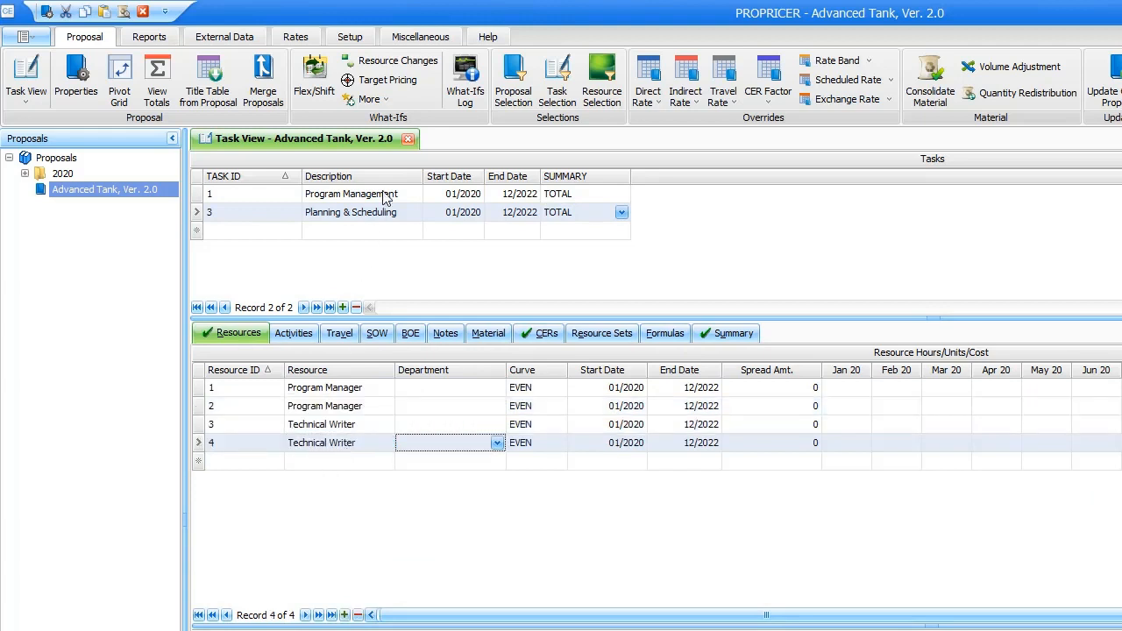
{"action": "left_click", "coordinate": [408, 139]}
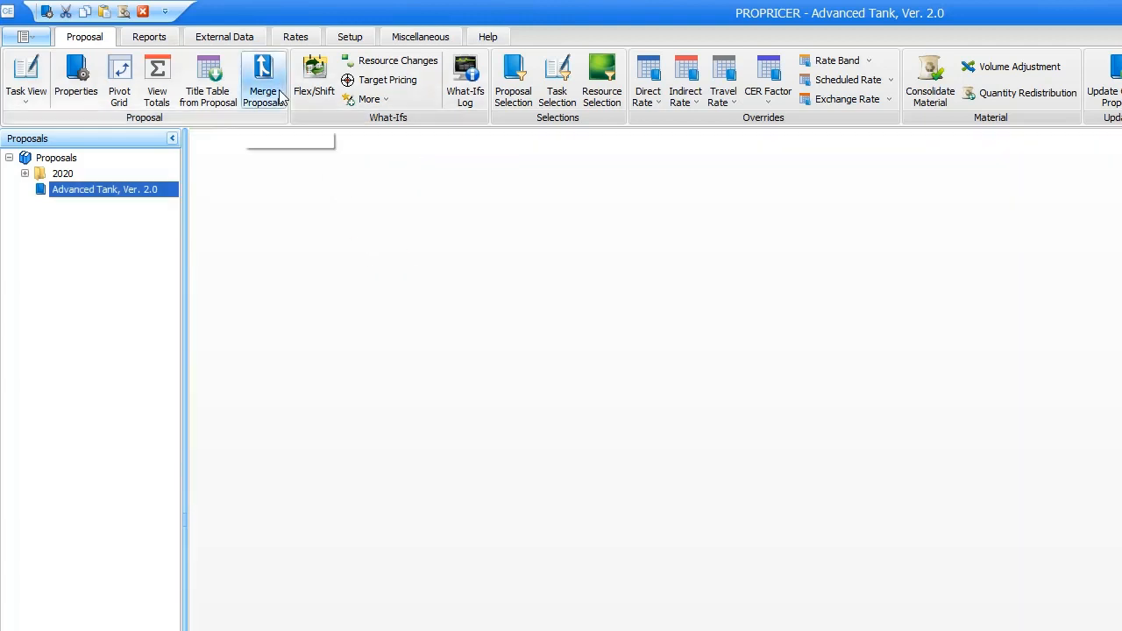
- Set the TASK ID summary field's data type to Auto Number in the Proposal Defaults and apply it
{"action": "left_click", "coordinate": [364, 40]}
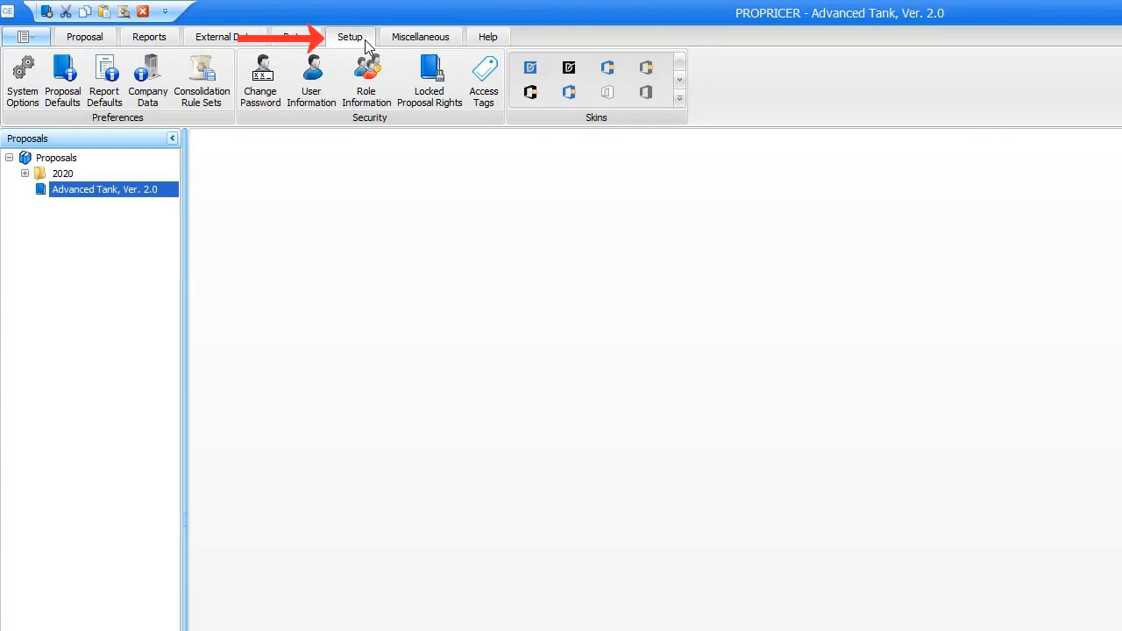
{"action": "left_click", "coordinate": [61, 86]}
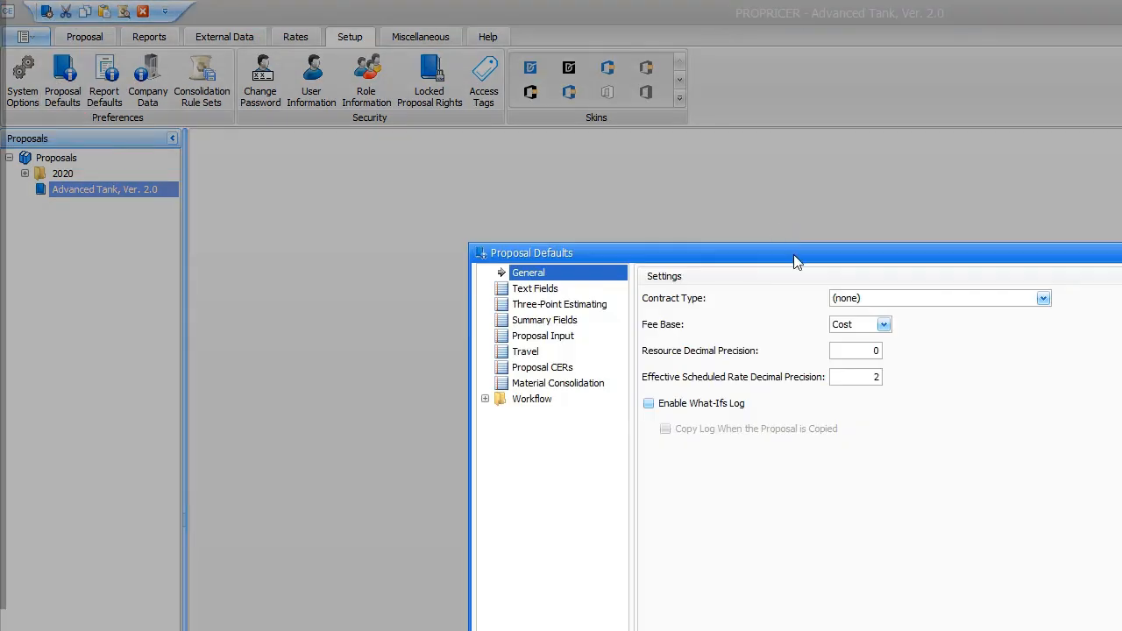
{"action": "left_click_drag", "start_coordinate": [795, 261], "coordinate": [526, 93]}
{"action": "left_click", "coordinate": [307, 156]}
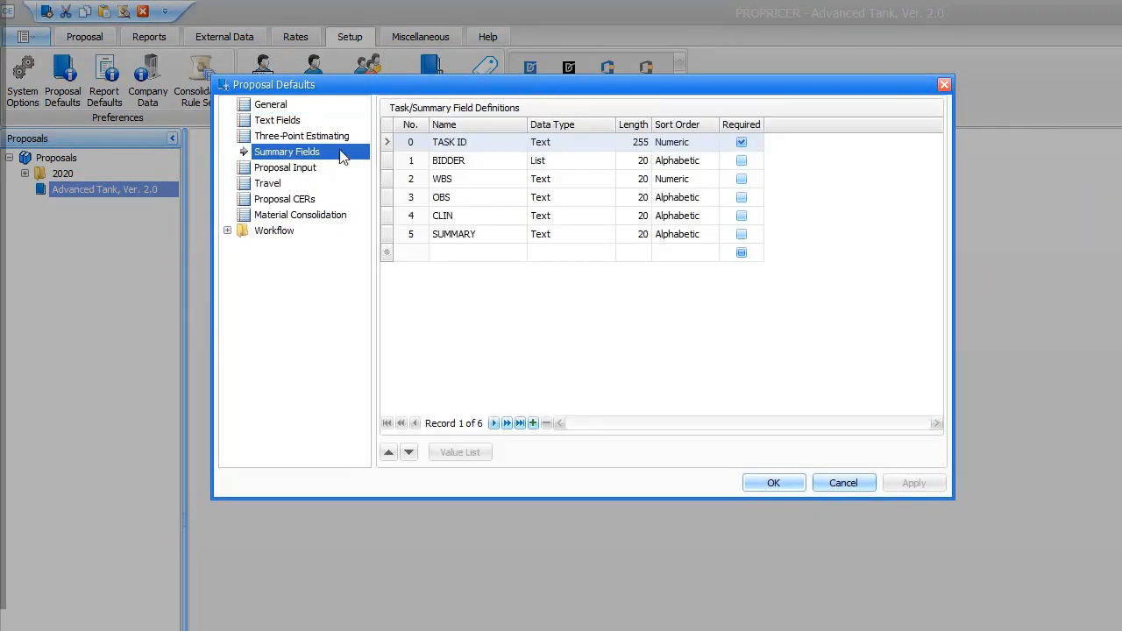
{"action": "left_click", "coordinate": [605, 142]}
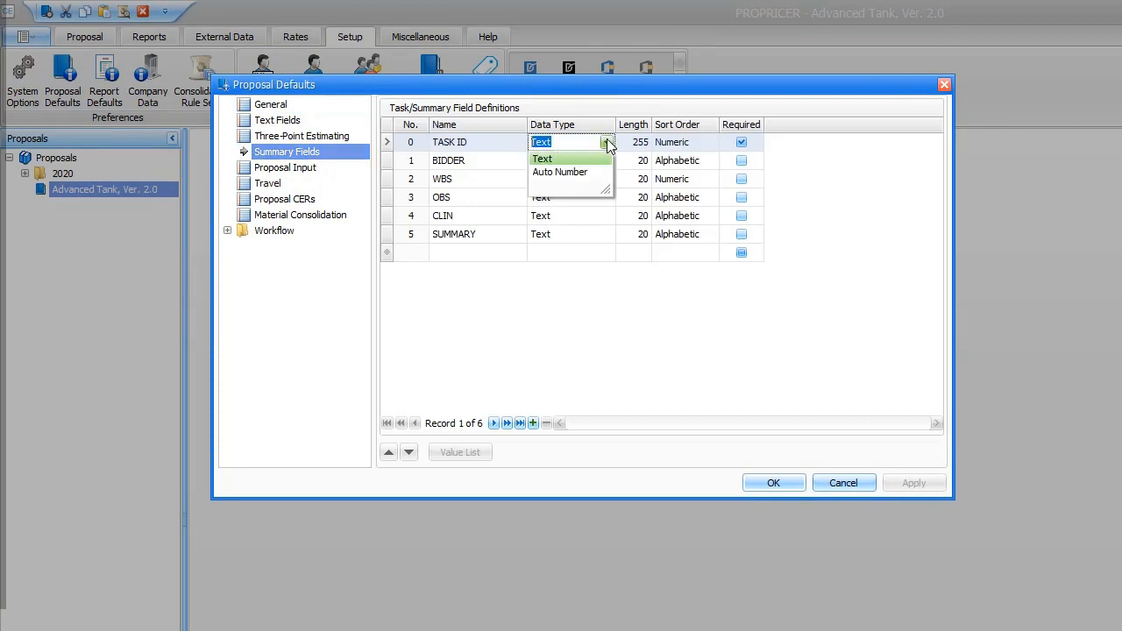
{"action": "left_click", "coordinate": [571, 172]}
{"action": "left_click", "coordinate": [927, 482]}
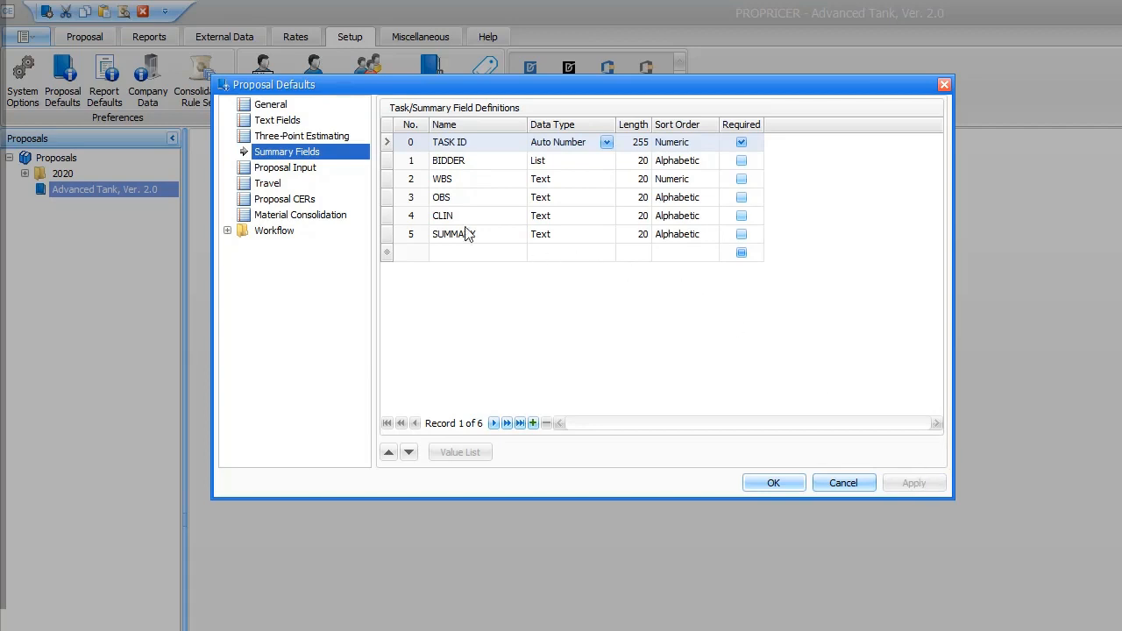
- Set the default Resource ID Type for proposal input to Auto Number and save the Proposal Defaults
{"action": "left_click", "coordinate": [312, 170]}
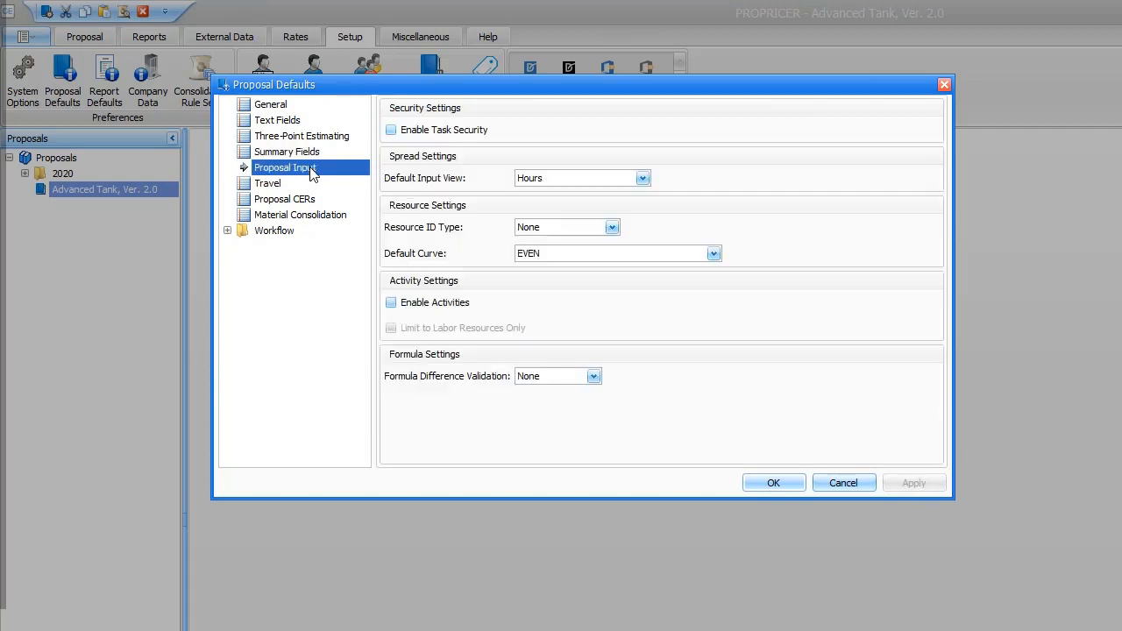
{"action": "left_click", "coordinate": [612, 227]}
{"action": "left_click", "coordinate": [571, 273]}
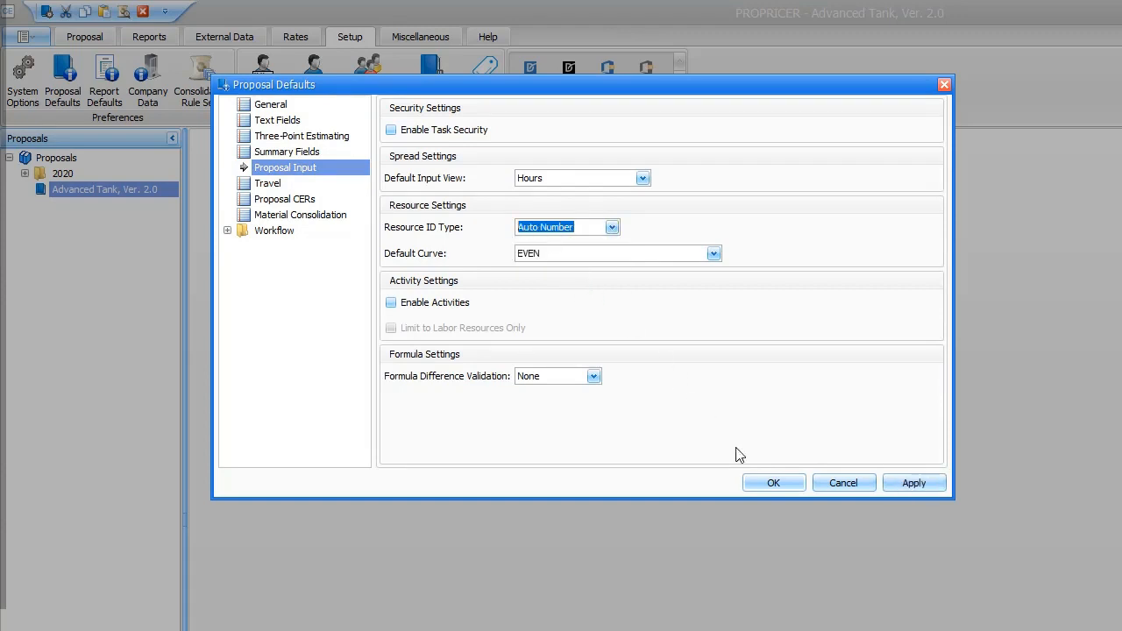
{"action": "left_click", "coordinate": [762, 486]}
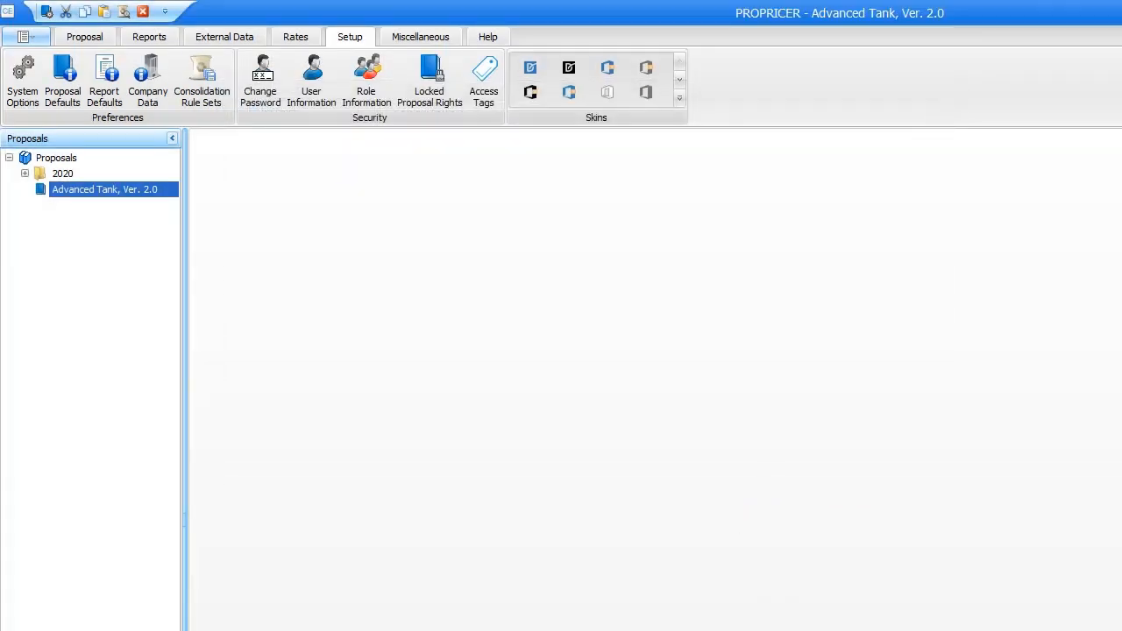